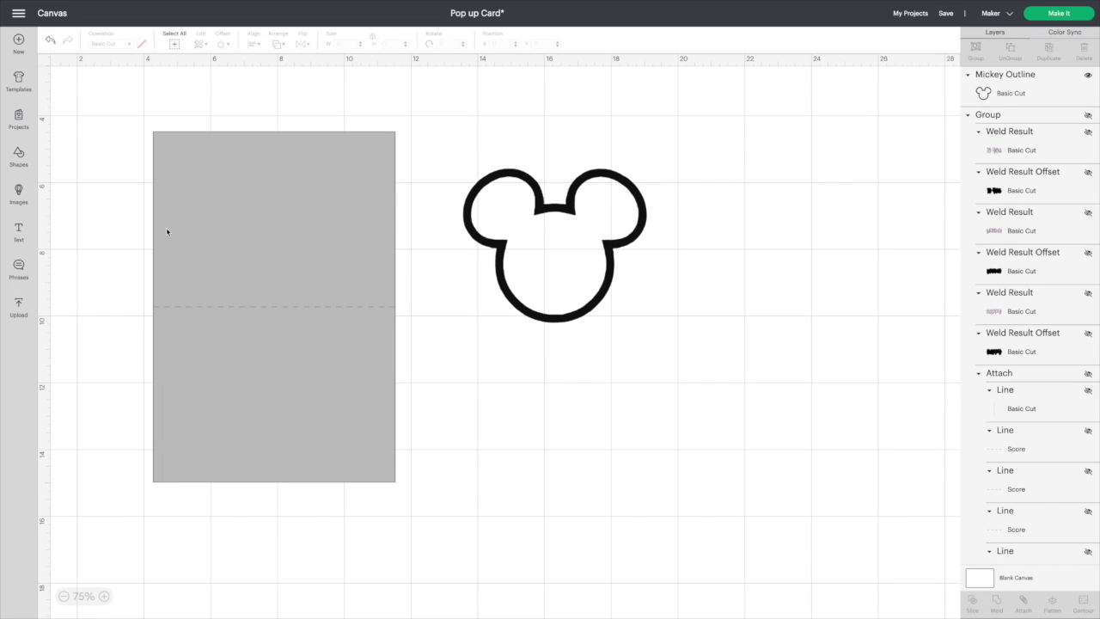
Step: Add a circle and an oval to the canvas and place the oval over the chin of the Mickey outline
click(18, 157)
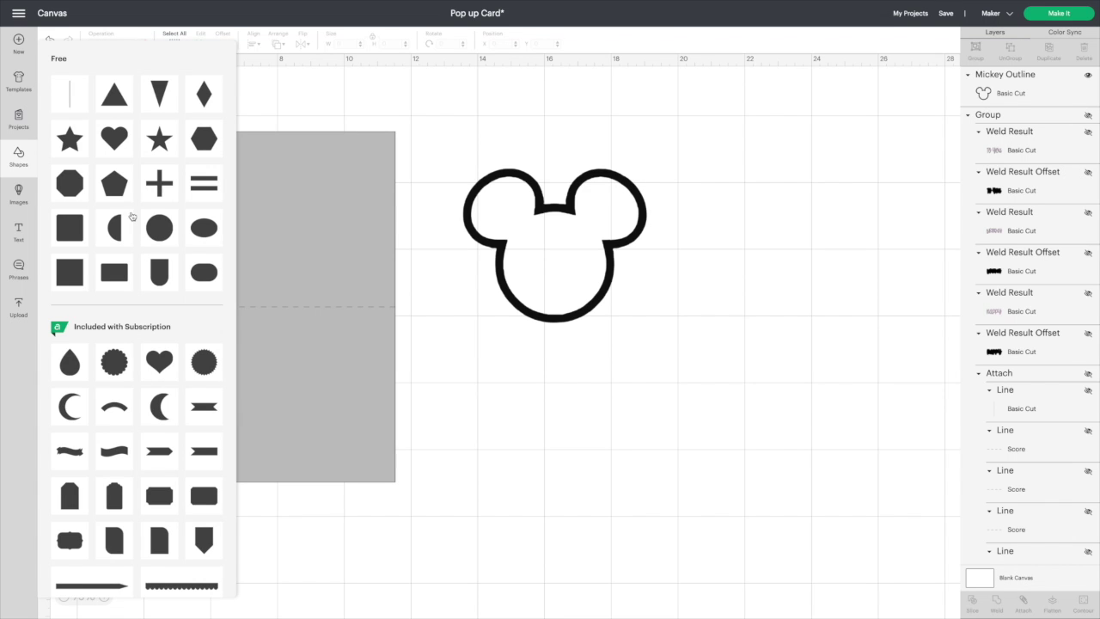
click(157, 231)
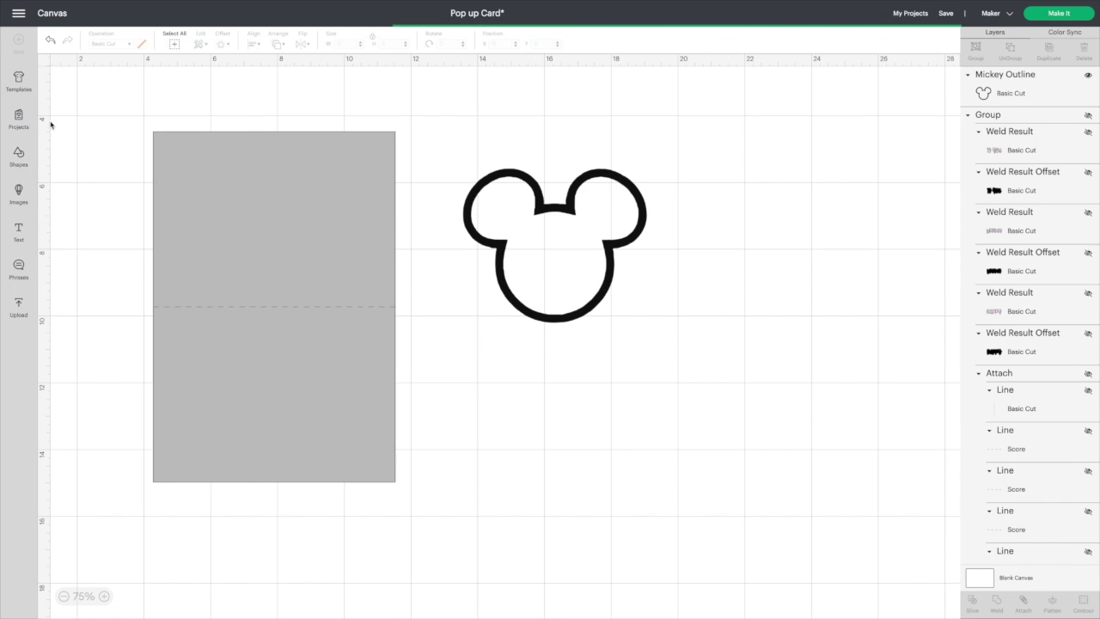
click(18, 193)
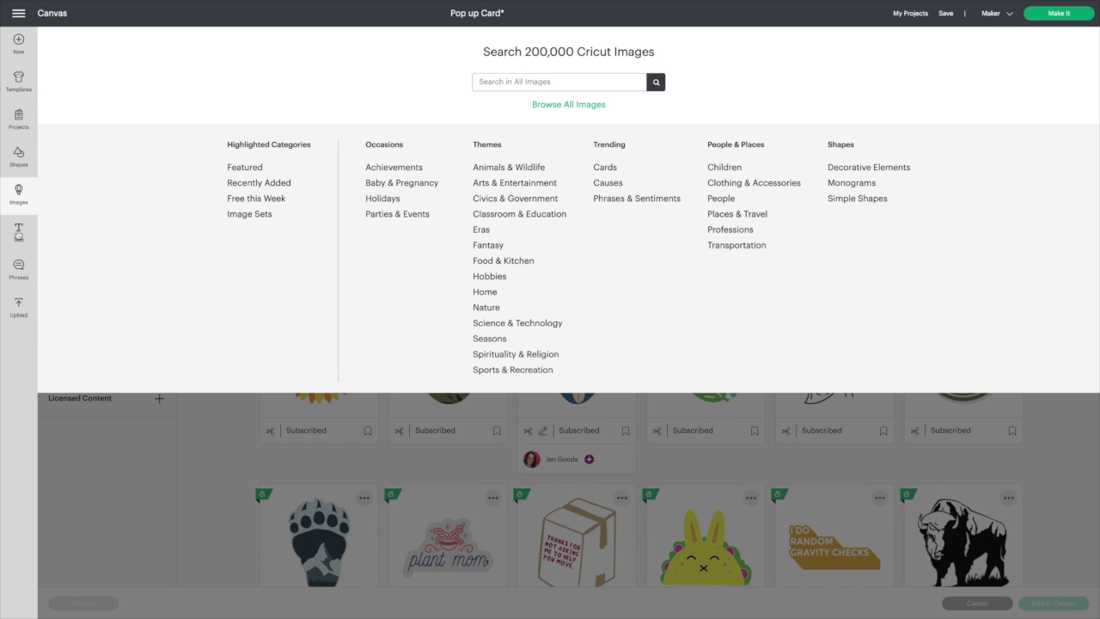
click(18, 156)
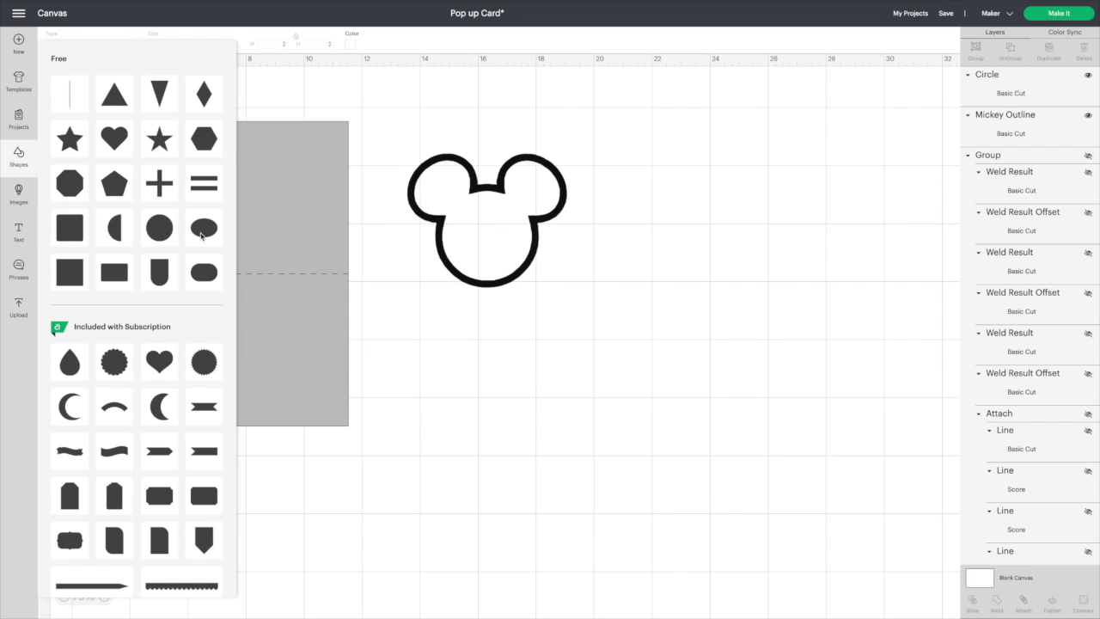
click(200, 231)
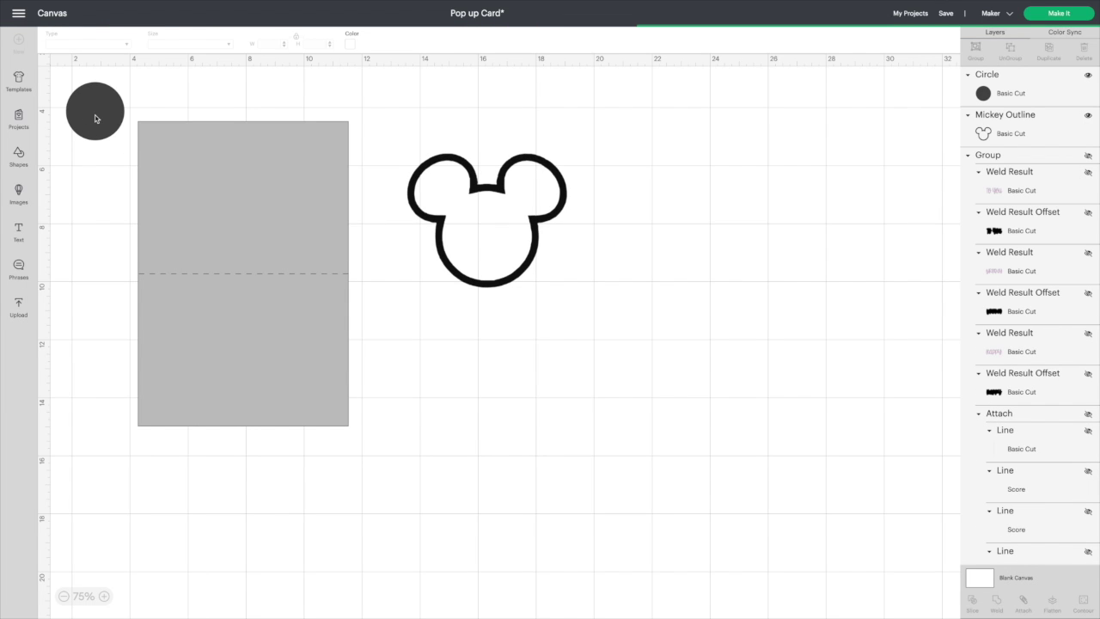
drag(98, 115, 471, 305)
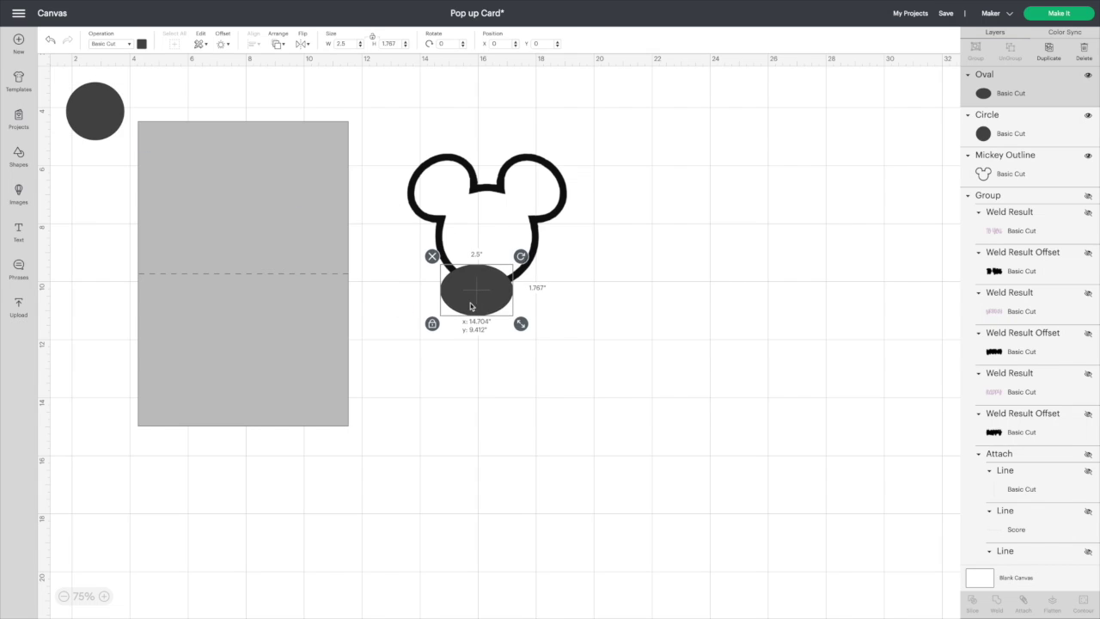
Step: Enlarge the circle to about 3.7 inches and place it in the empty area to the right of the Mickey outline
drag(97, 108, 446, 203)
drag(497, 245, 627, 316)
click(478, 296)
drag(636, 277, 705, 294)
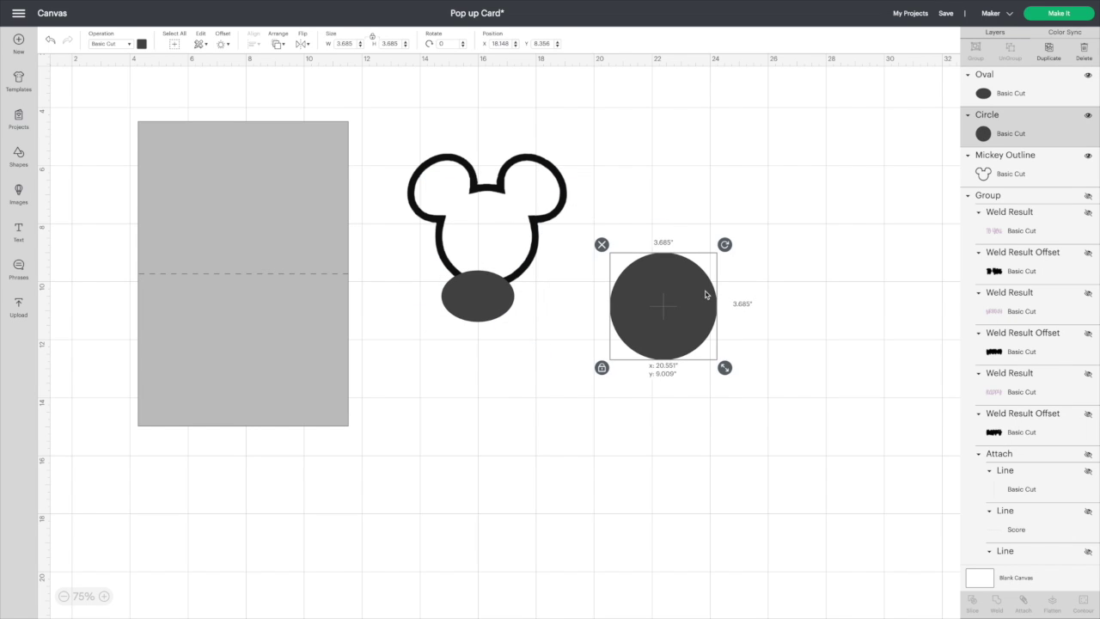
Step: Rotate the oval to about 320 degrees and place it on the circle's upper-left edge as an ear
drag(498, 305, 571, 322)
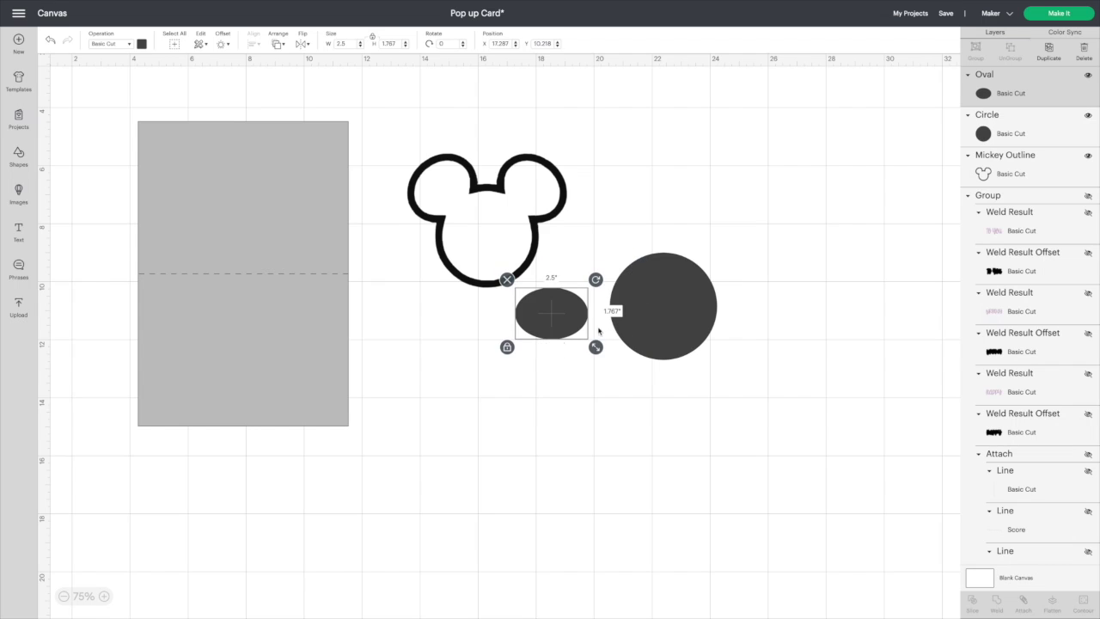
drag(595, 279, 571, 260)
drag(560, 320, 610, 268)
drag(620, 216, 617, 213)
drag(617, 279, 628, 275)
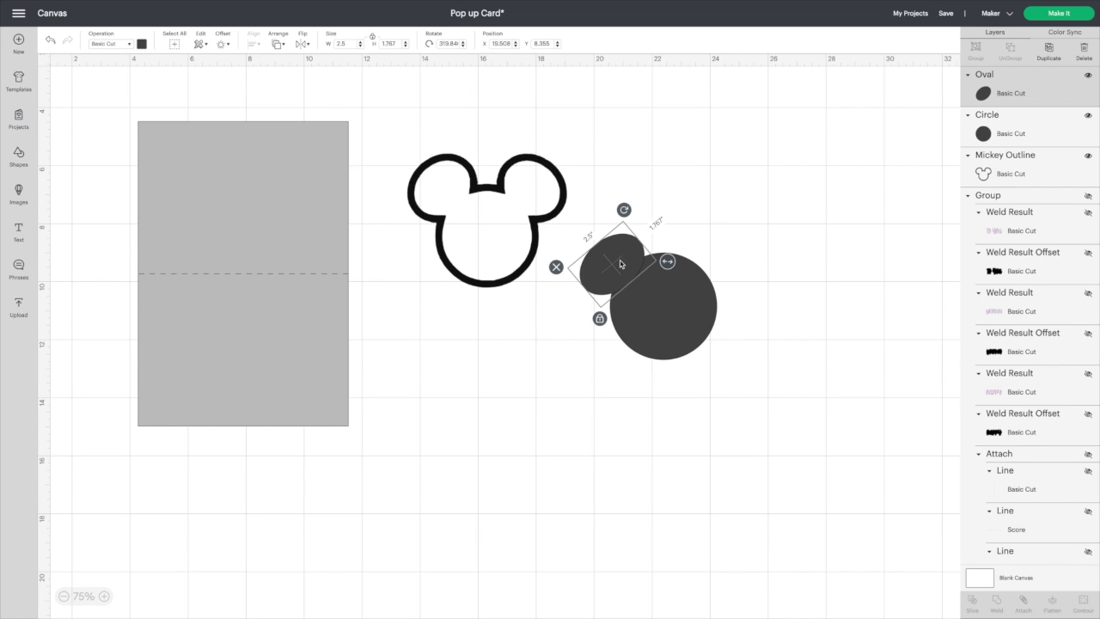
Step: Duplicate the oval ear, flip the copy horizontally and place it on the circle's upper-right edge
key(ctrl+d)
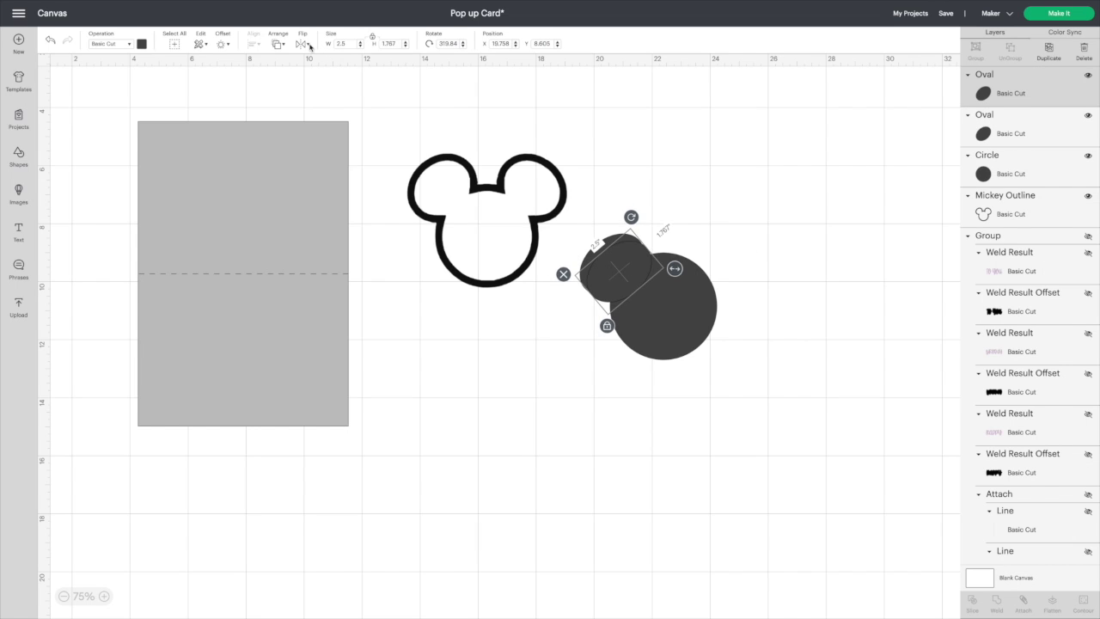
click(310, 47)
click(335, 55)
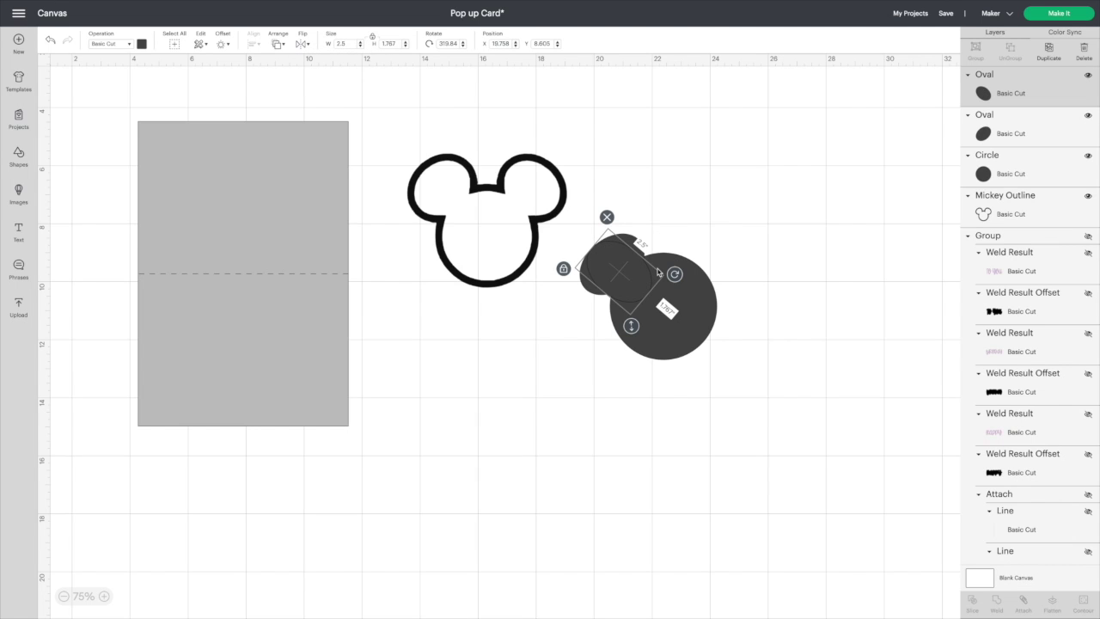
drag(657, 273, 715, 263)
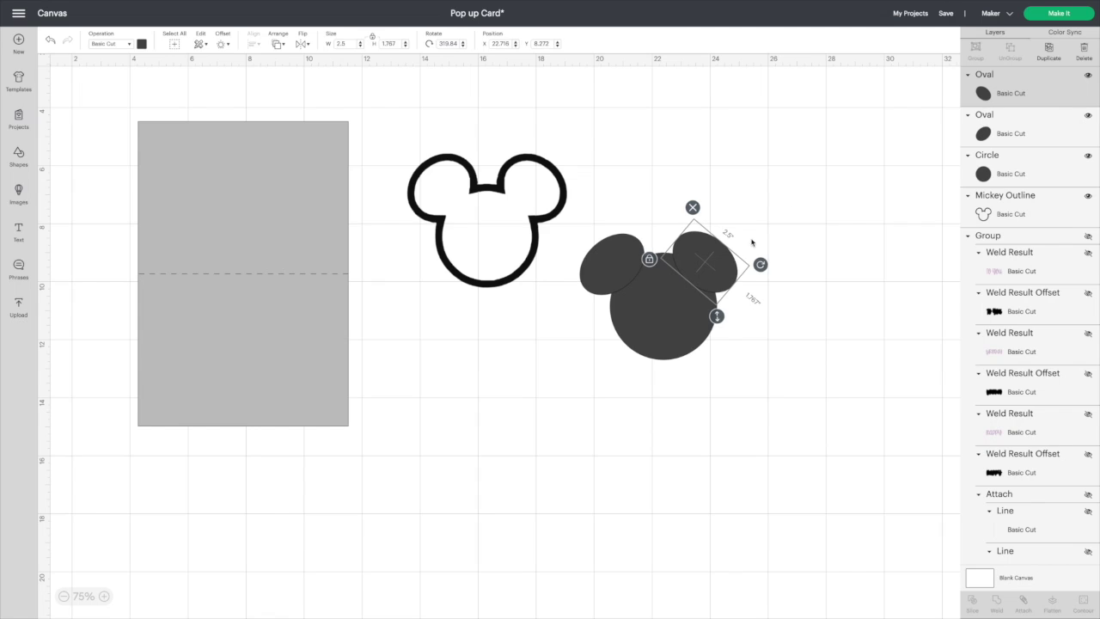
Step: Align the top edges of the two oval ears
click(801, 263)
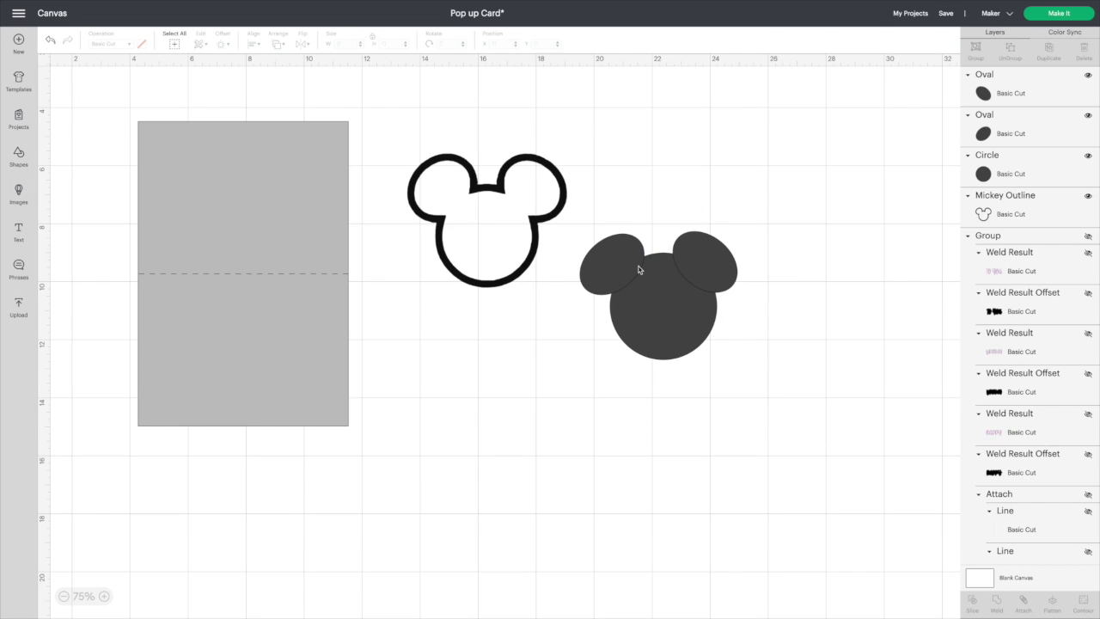
drag(593, 212, 708, 240)
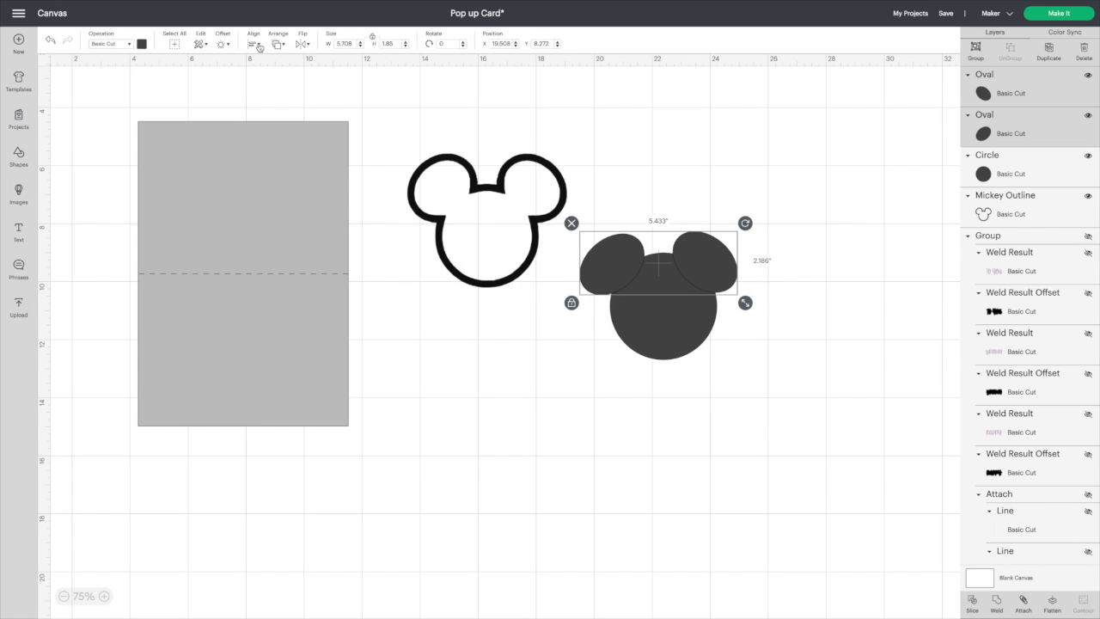
click(257, 45)
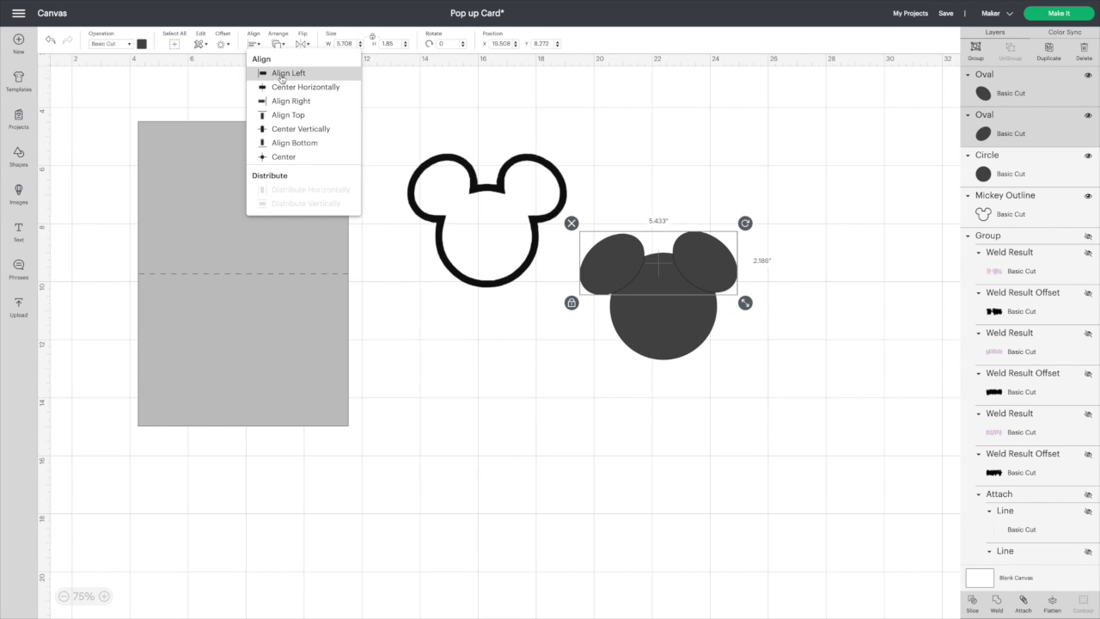
click(290, 118)
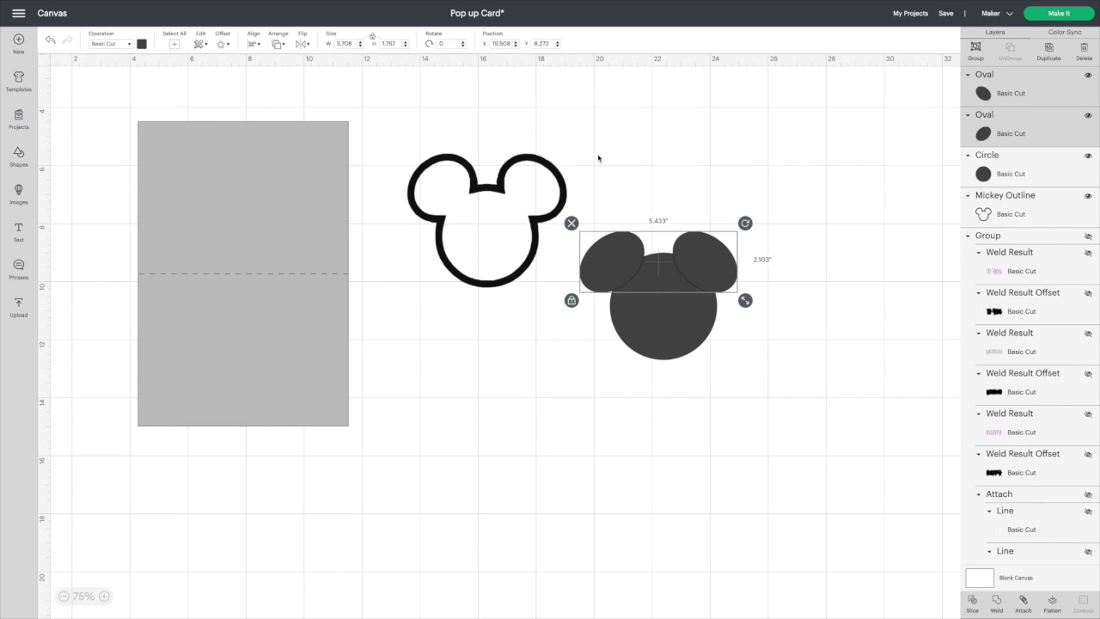
Step: Weld the circle and both oval ears into one solid Mickey head
click(581, 172)
drag(528, 177, 778, 365)
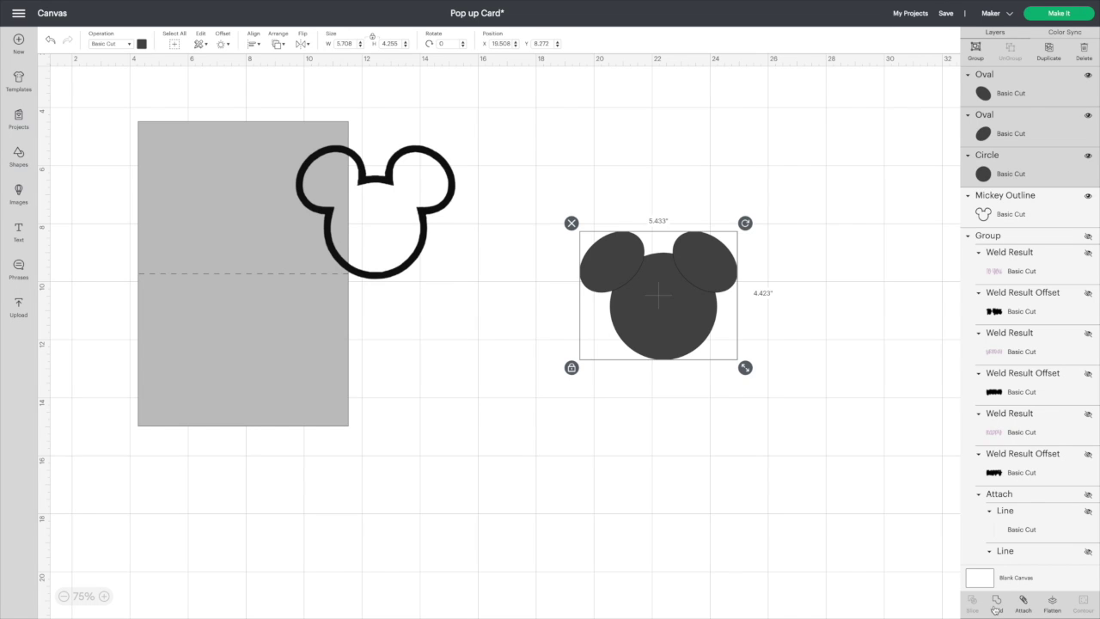
click(784, 438)
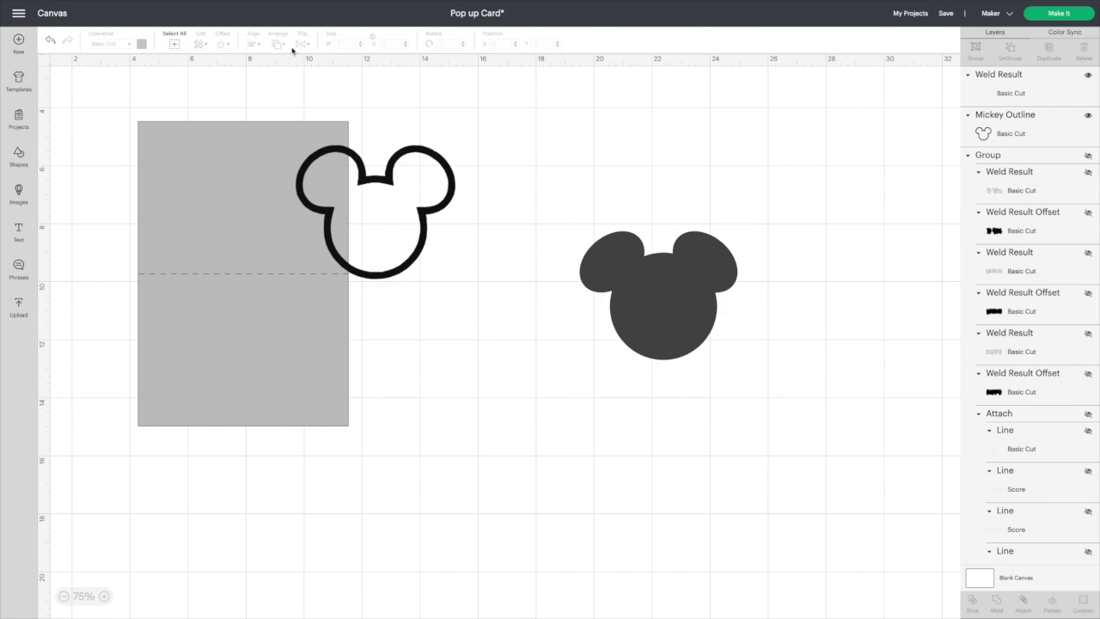
Step: Add a 0.25 in offset with rounded corners around the welded Mickey head
click(681, 308)
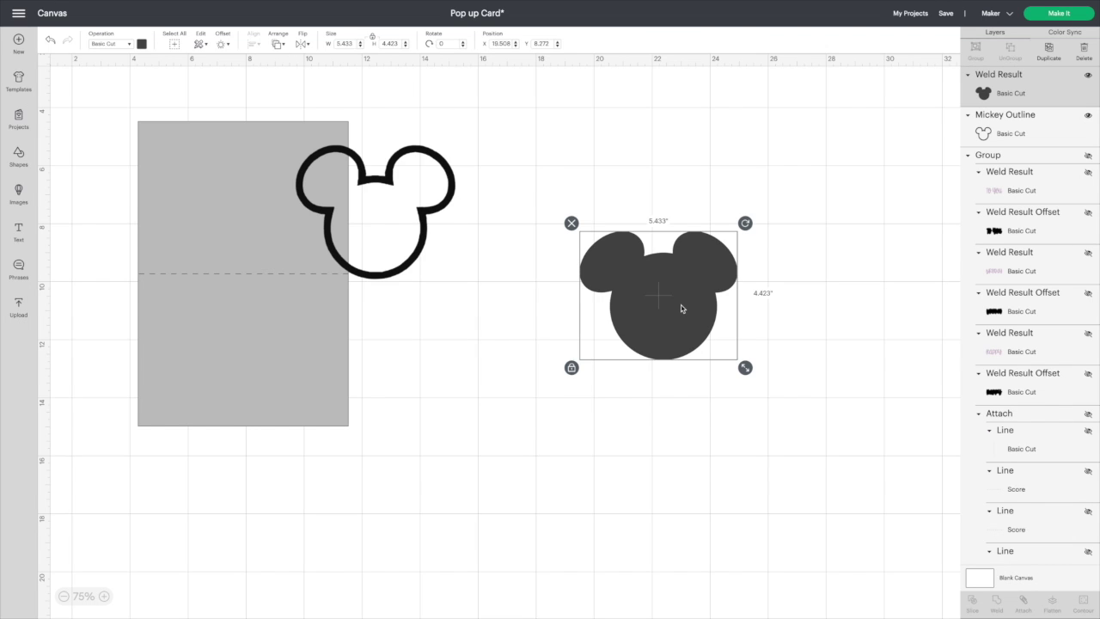
click(225, 45)
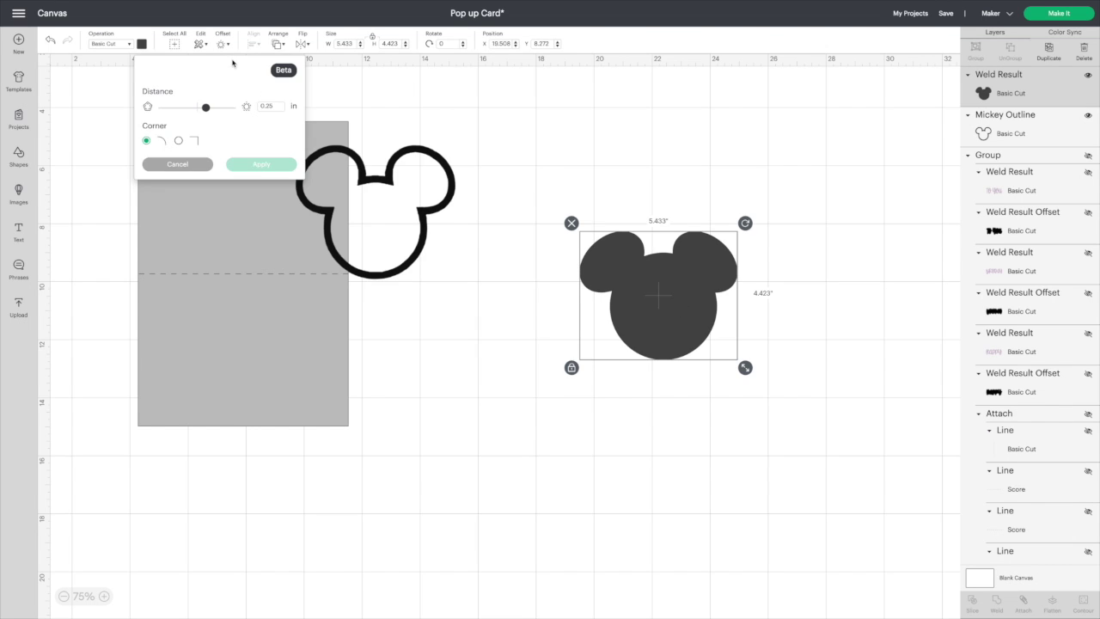
click(256, 169)
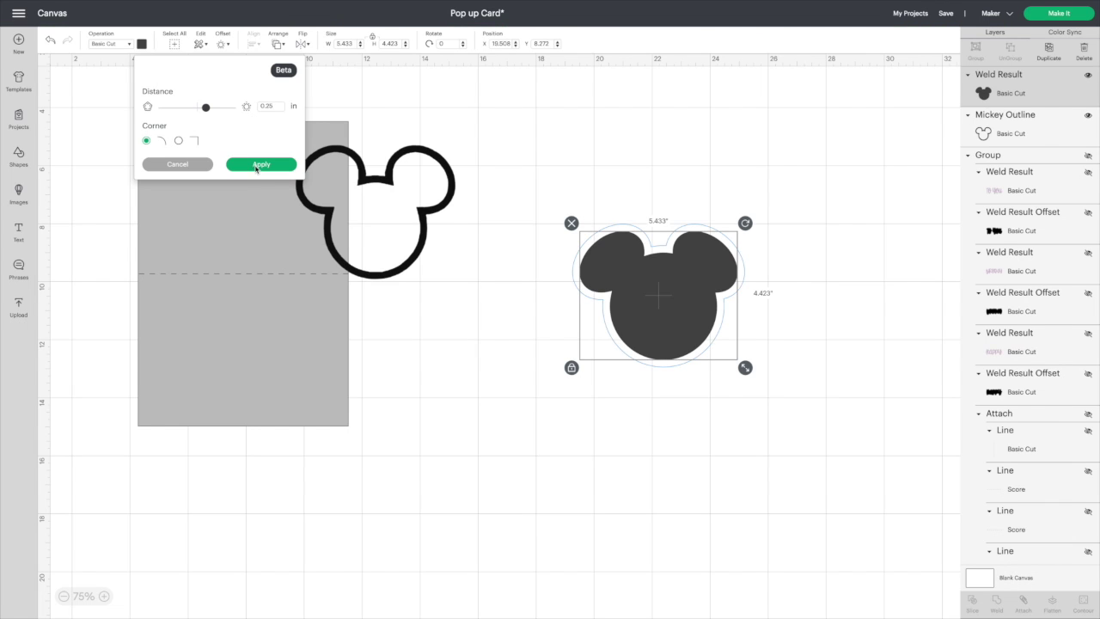
click(256, 168)
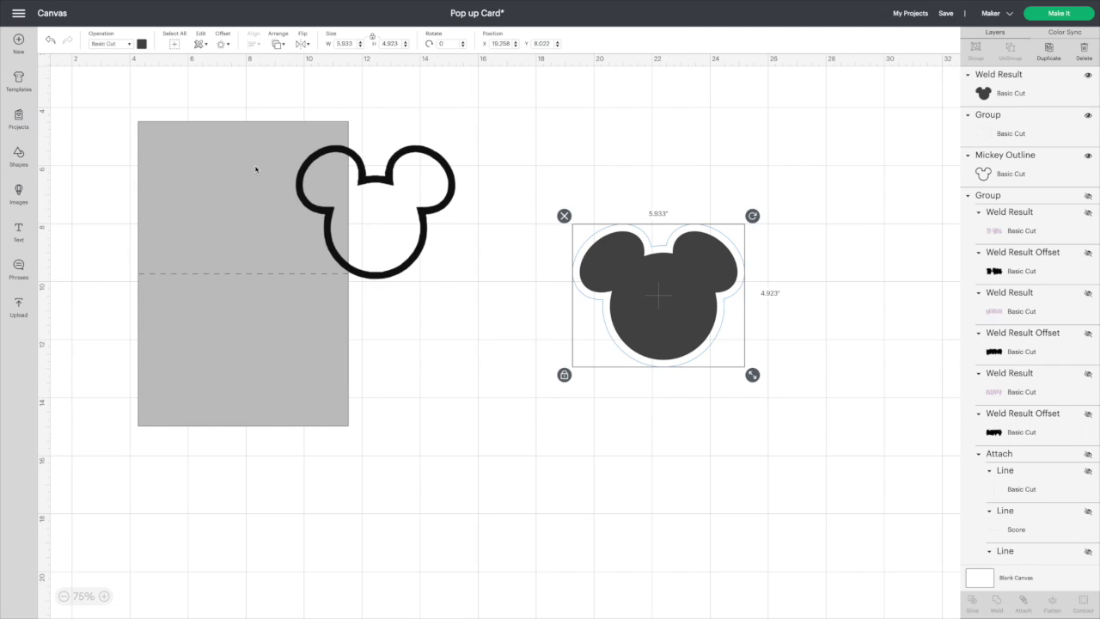
Step: Slice the welded Mickey head with its offset shape and pull the resulting pieces apart
mouse_move(678, 290)
mouse_down()
mouse_move(713, 289)
mouse_move(679, 289)
mouse_up()
click(653, 132)
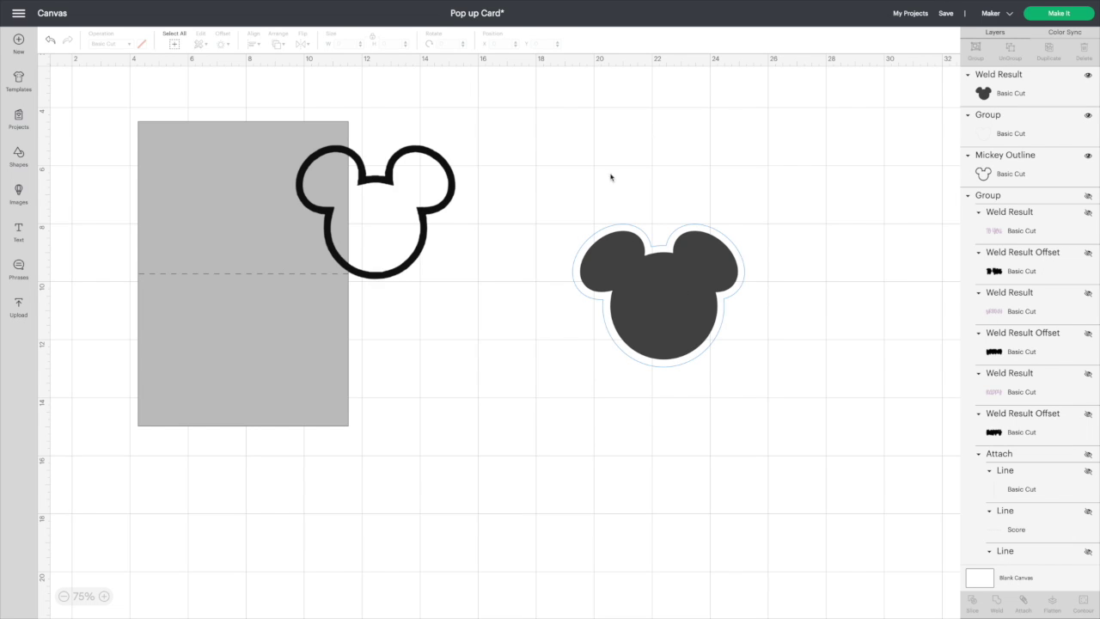
drag(573, 181, 697, 291)
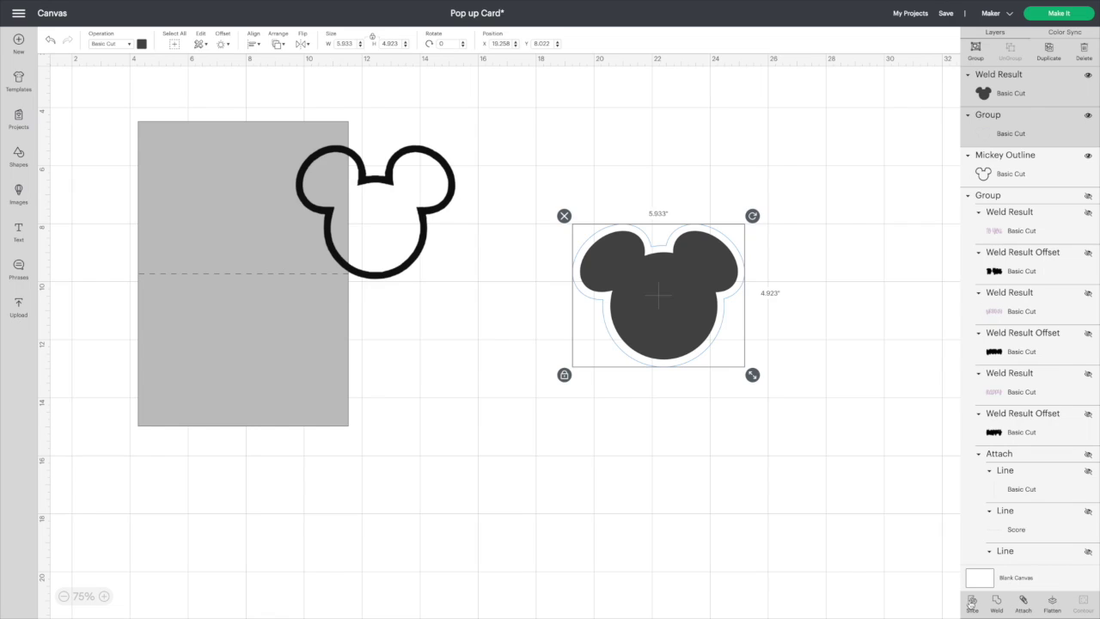
click(951, 584)
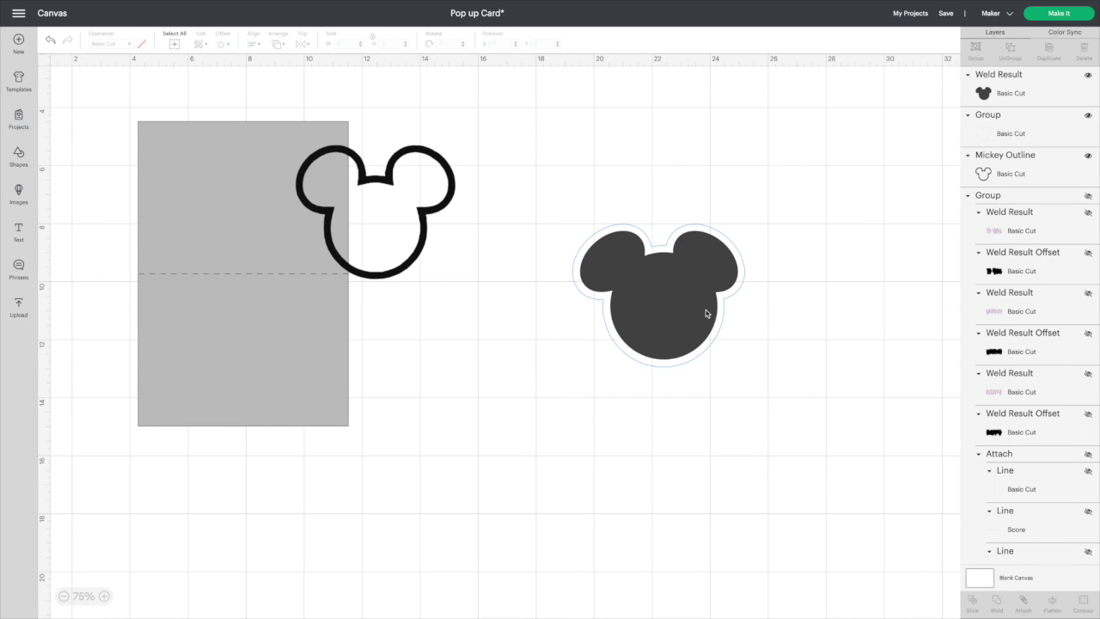
drag(700, 309, 865, 417)
drag(623, 294, 637, 230)
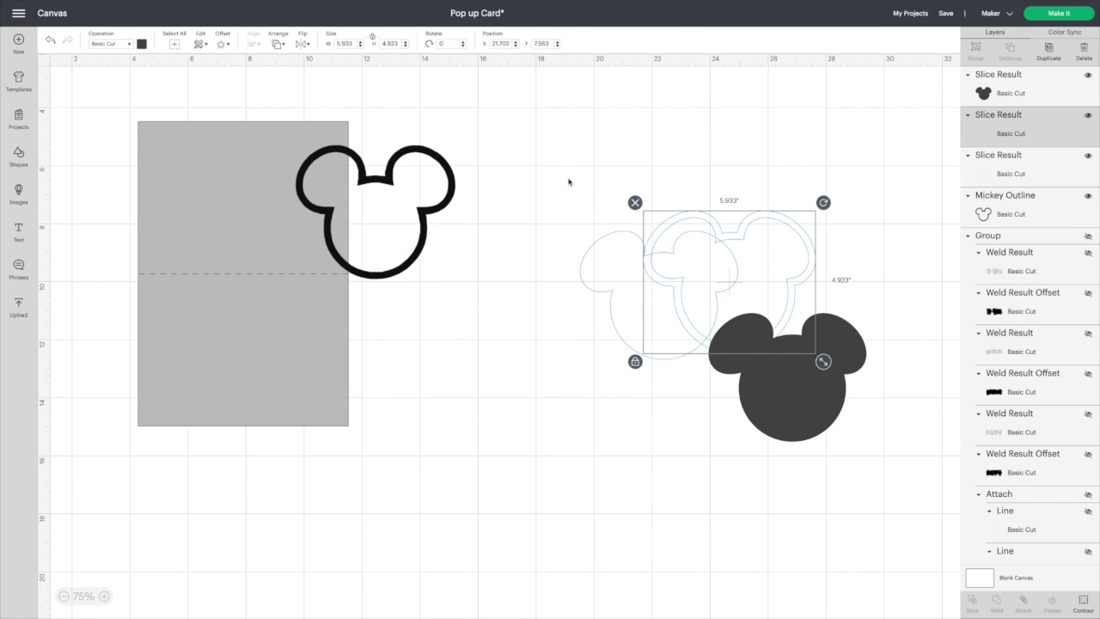
Step: Delete all three sliced Mickey pieces from the canvas
drag(567, 183, 838, 381)
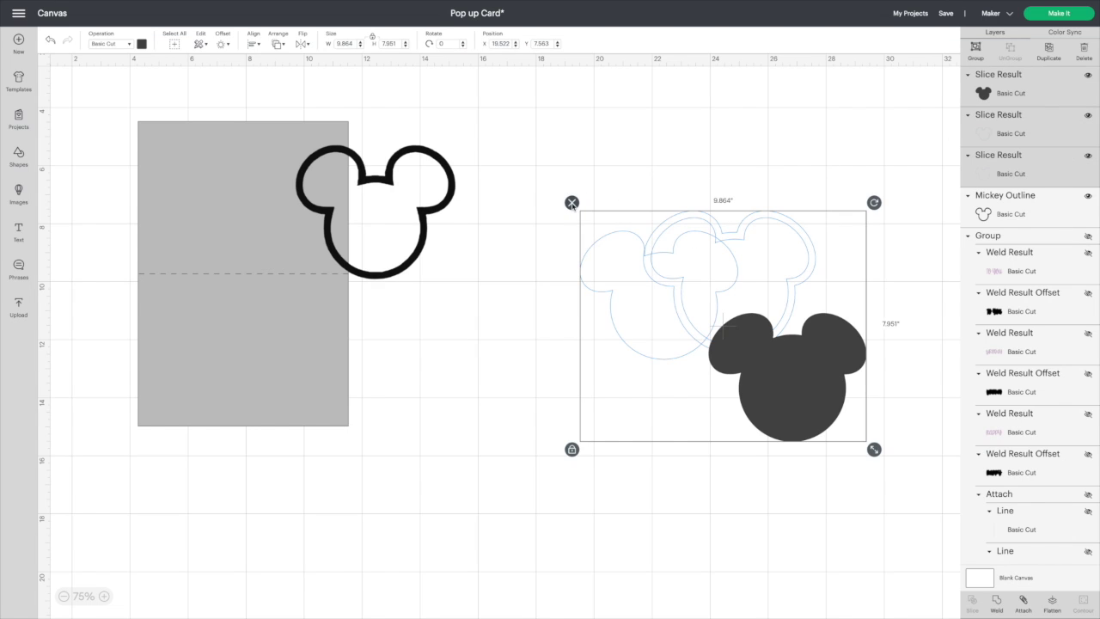
click(571, 203)
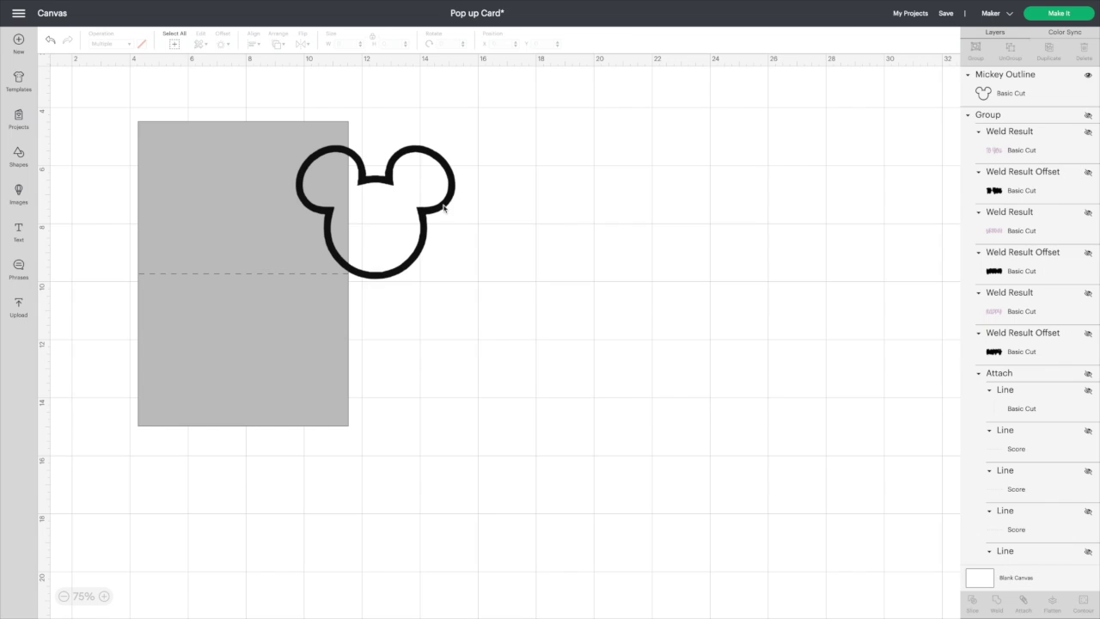
Step: Move the Mickey outline clear of the gray card base and place a duplicate of it to its right
click(406, 206)
drag(404, 204, 588, 205)
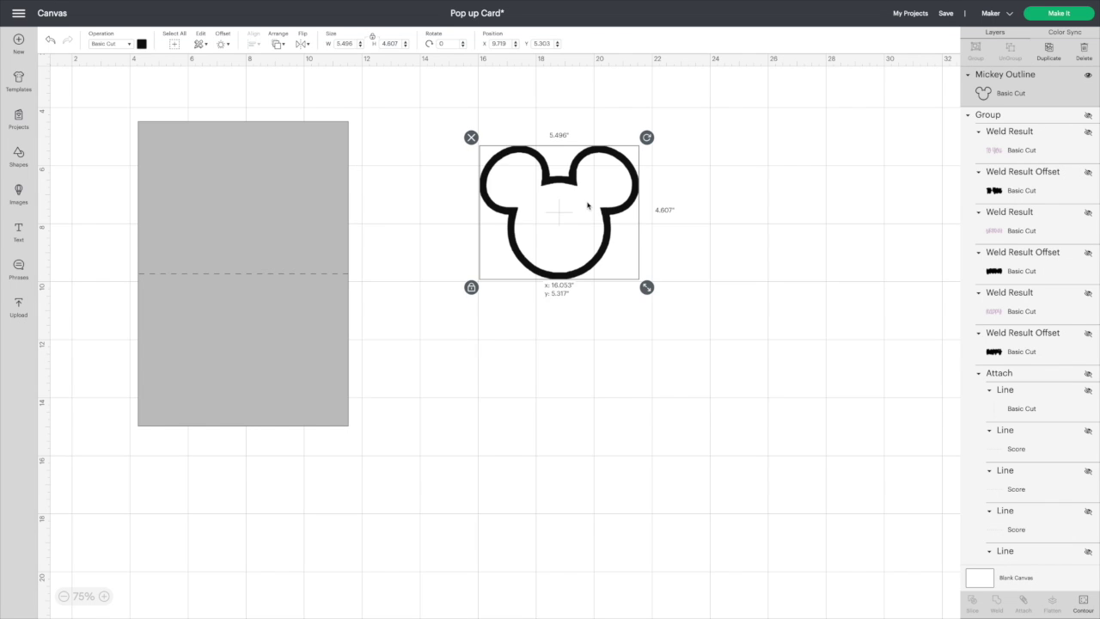
click(1048, 57)
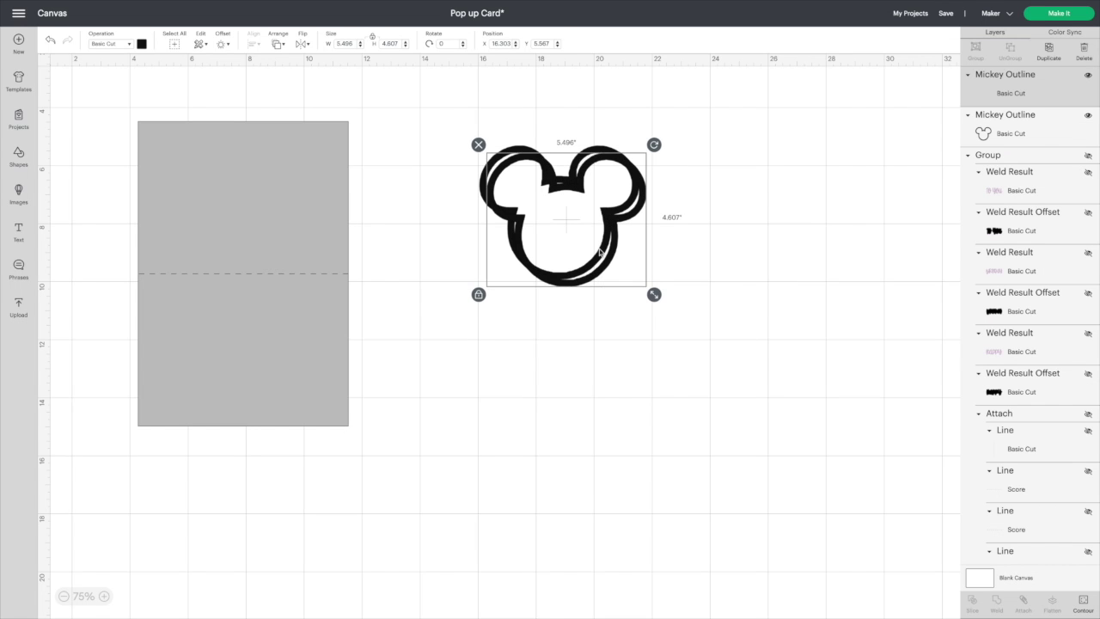
drag(600, 249, 779, 267)
Step: Hide the inner contour of the duplicated Mickey outline to make it solid, and color it light yellow
click(1083, 609)
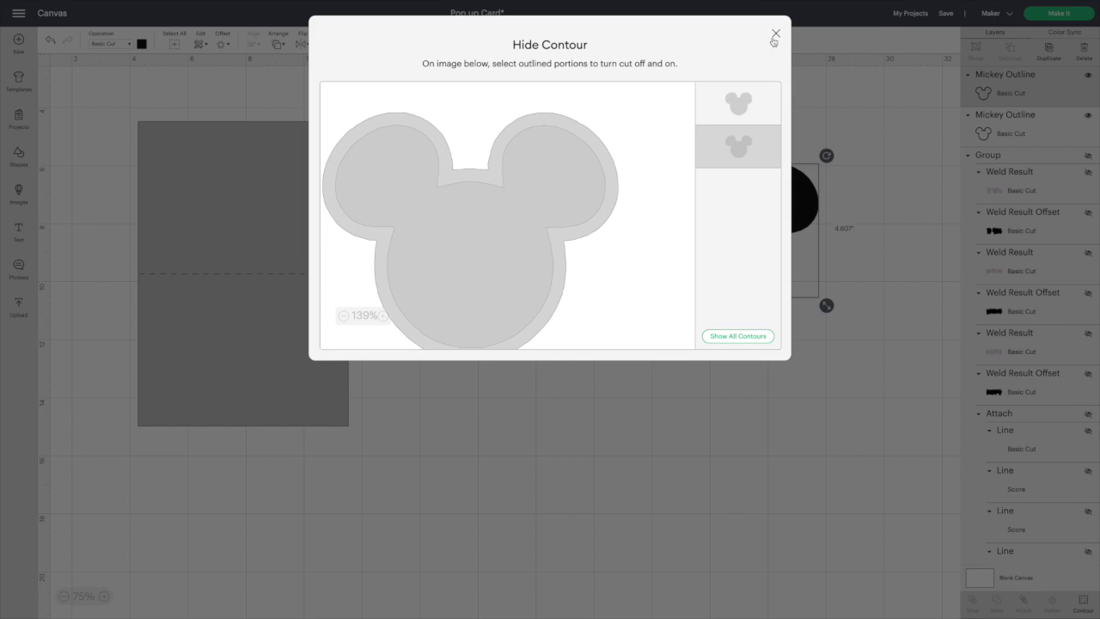
click(775, 33)
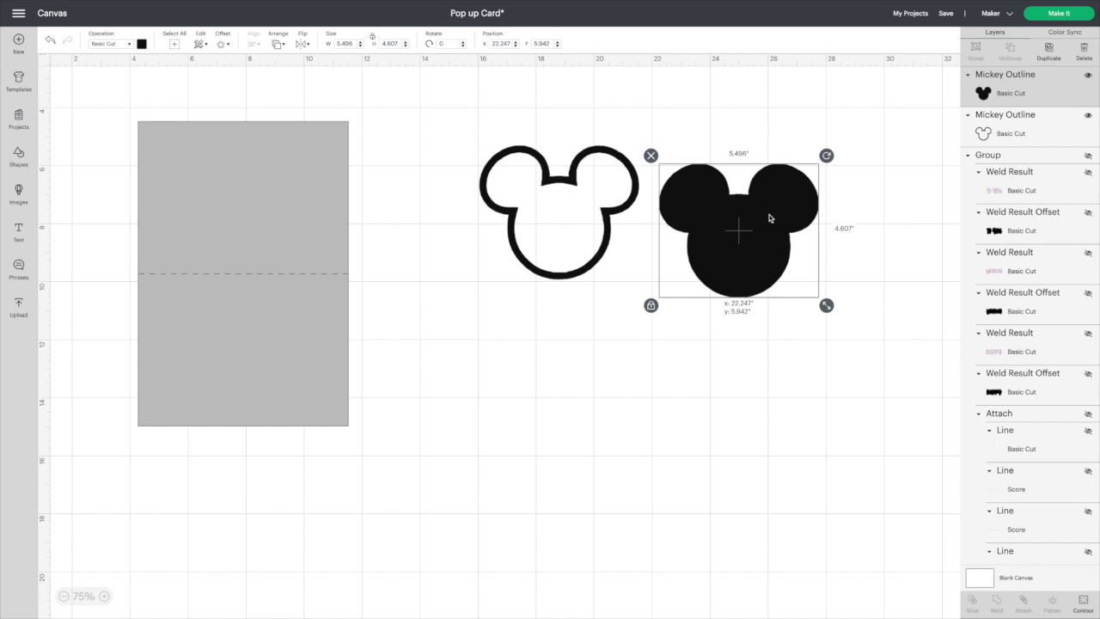
click(142, 44)
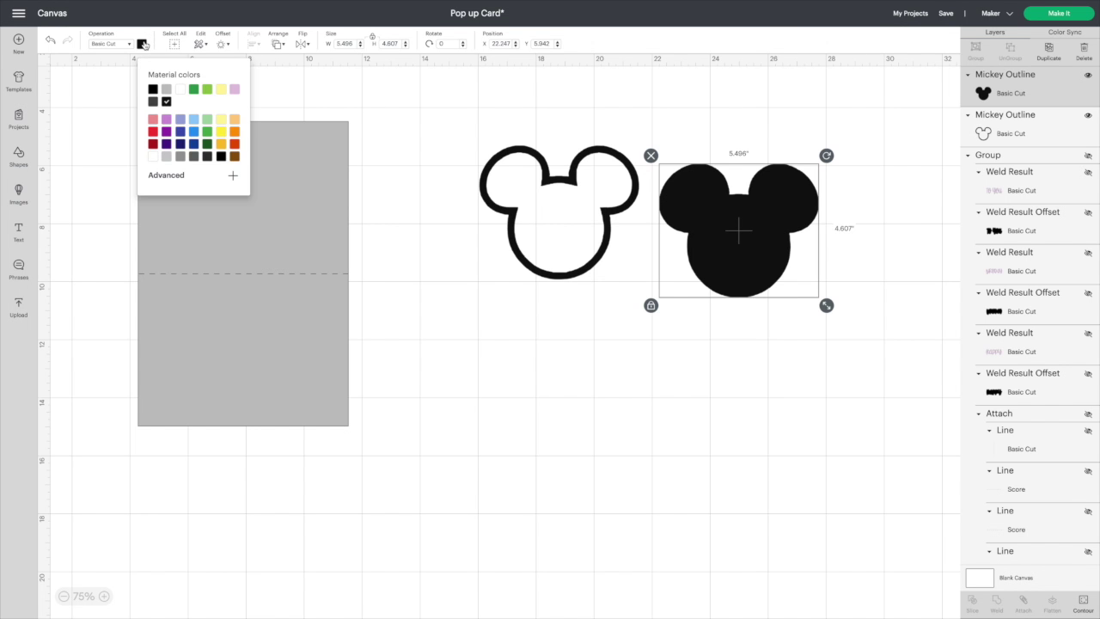
click(221, 88)
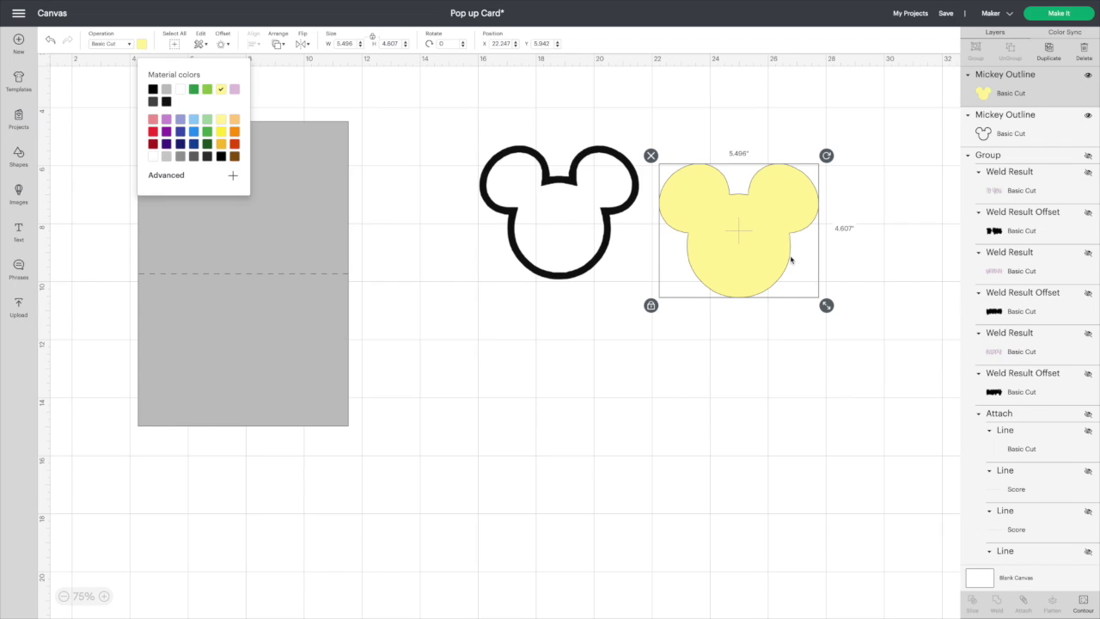
click(750, 244)
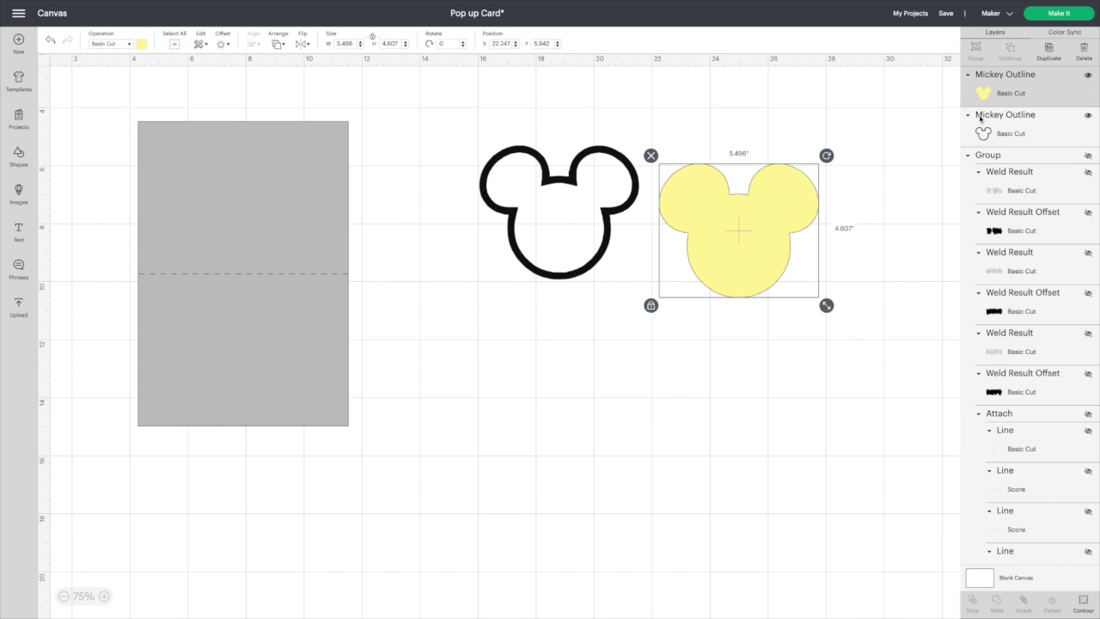
Step: Duplicate the solid yellow Mickey and move both yellow shapes to the right, well away from the black outline
key(ctrl+d)
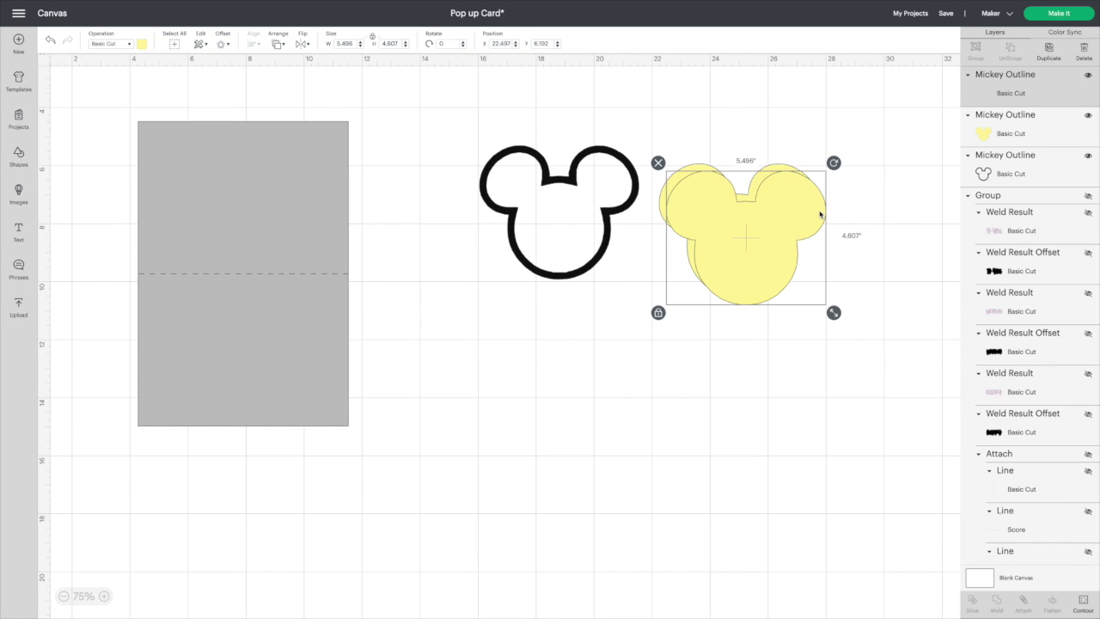
drag(819, 214, 928, 151)
drag(691, 254, 859, 216)
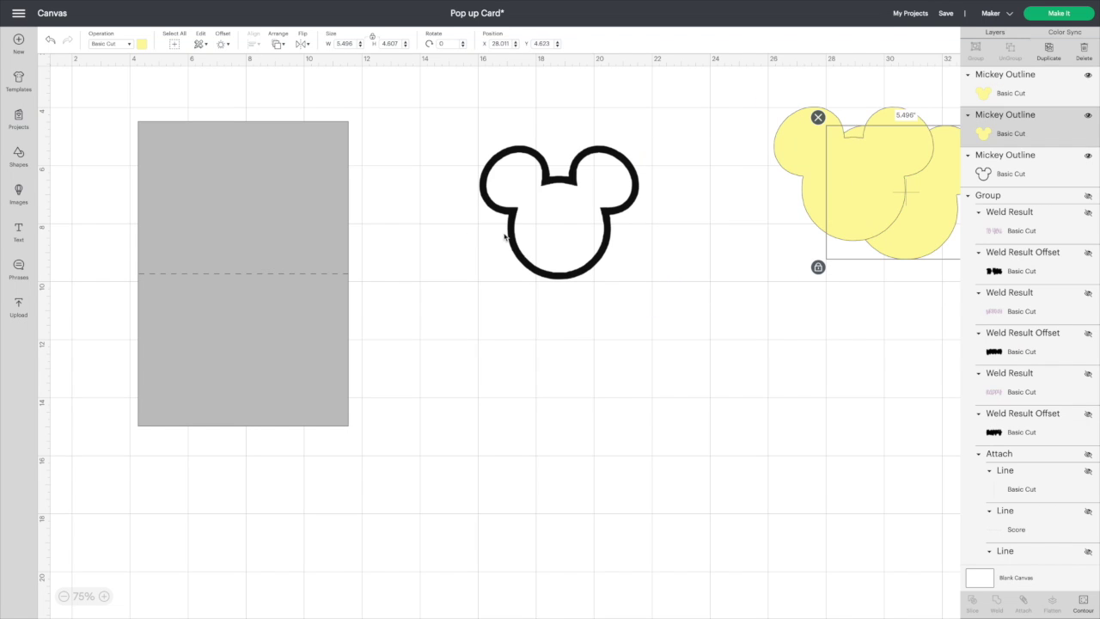
Step: Move the black Mickey outline closer to the gray card base, level with its upper half
click(559, 228)
drag(566, 229, 507, 221)
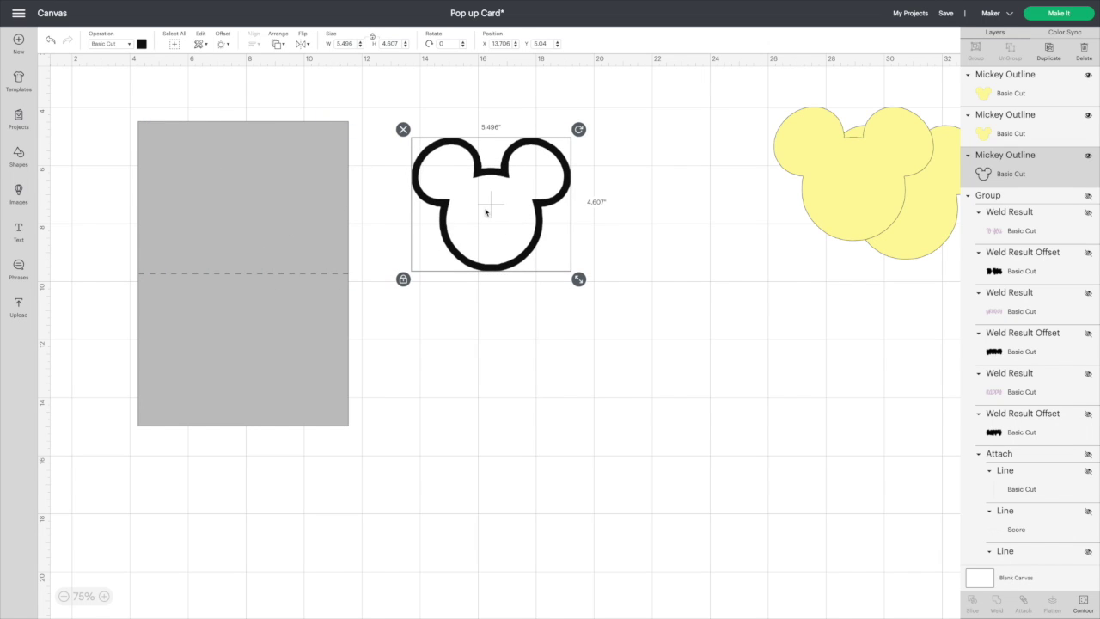
mouse_move(496, 213)
mouse_down()
mouse_move(258, 207)
mouse_move(504, 205)
mouse_up()
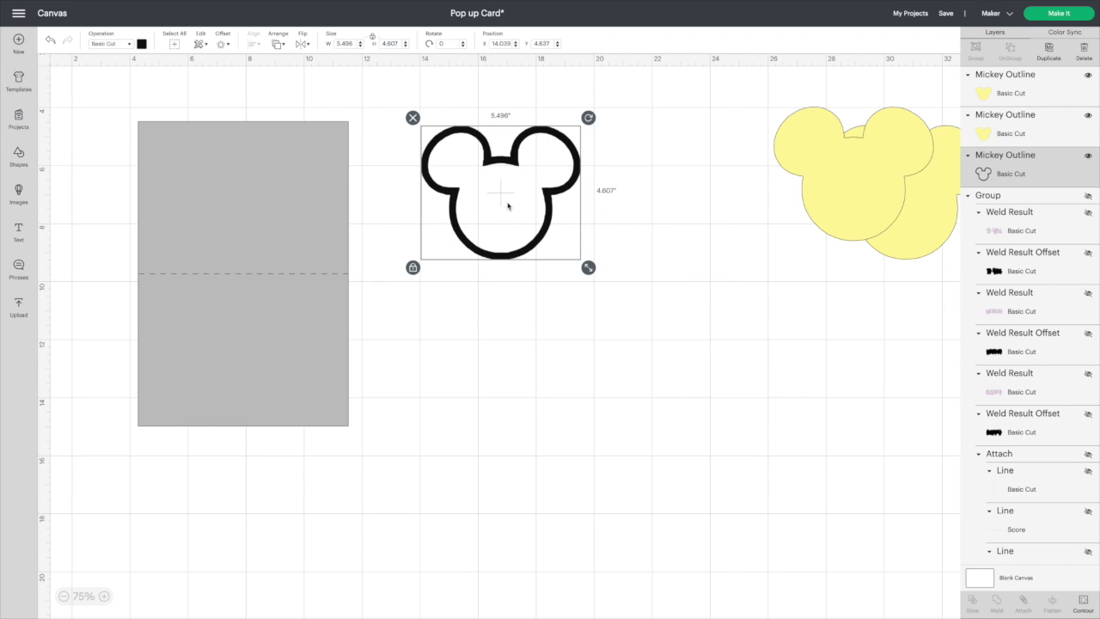
Step: Insert a circle shape and place it over the face of the black Mickey outline
click(20, 164)
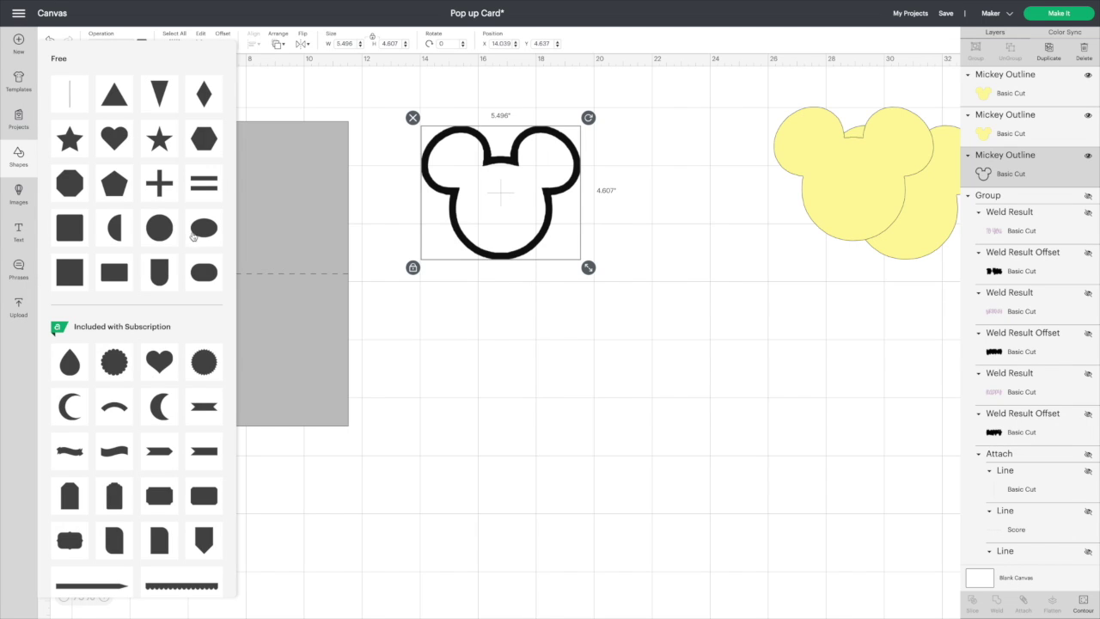
click(205, 181)
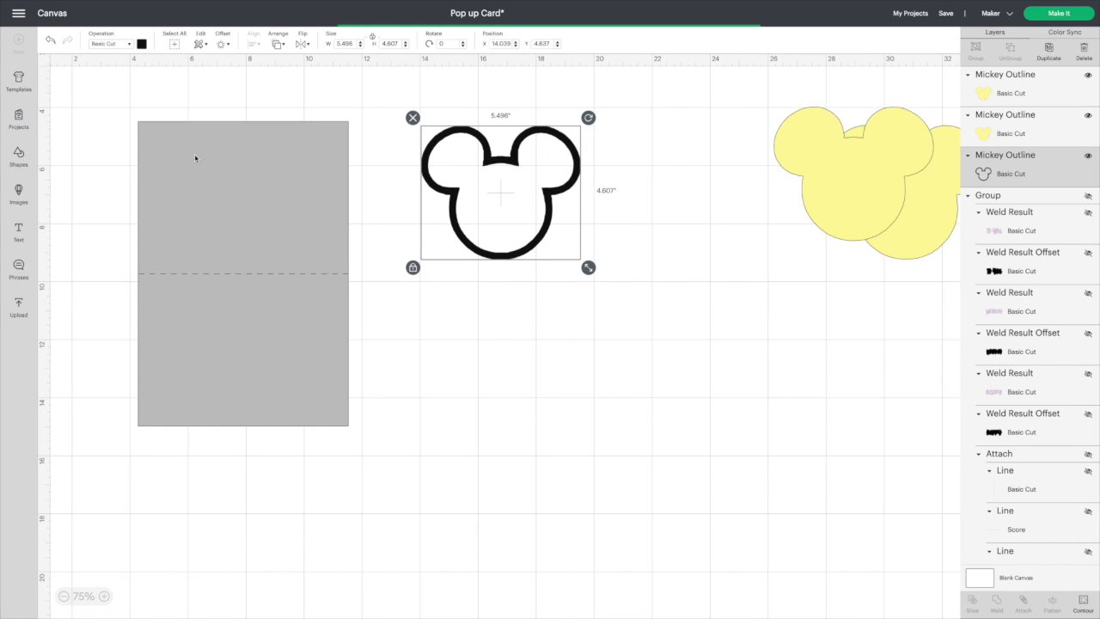
drag(131, 136, 499, 195)
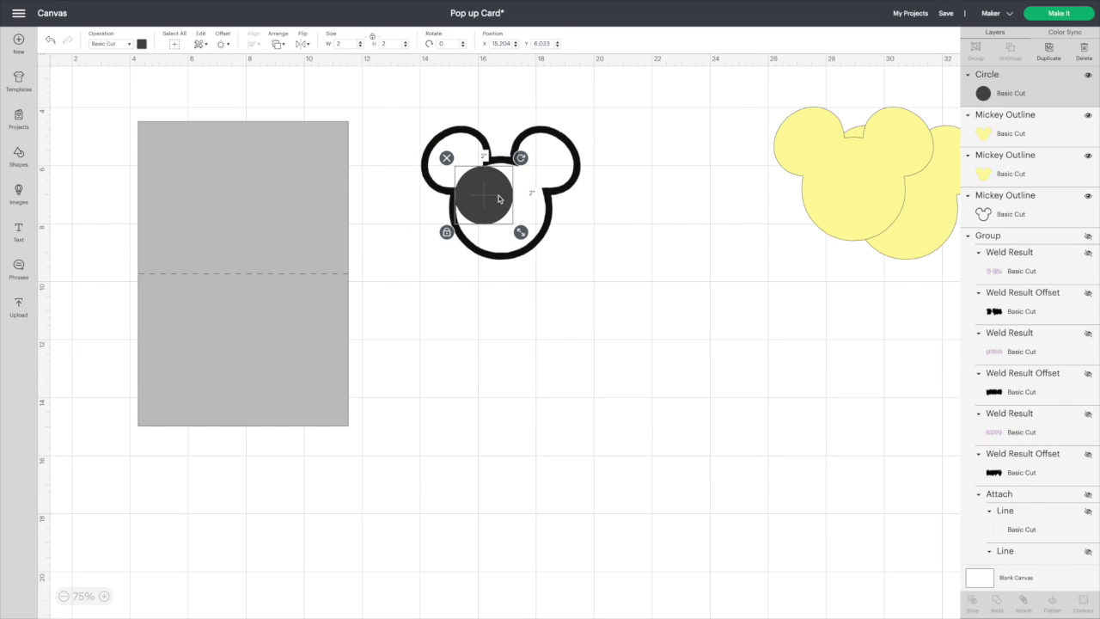
click(104, 596)
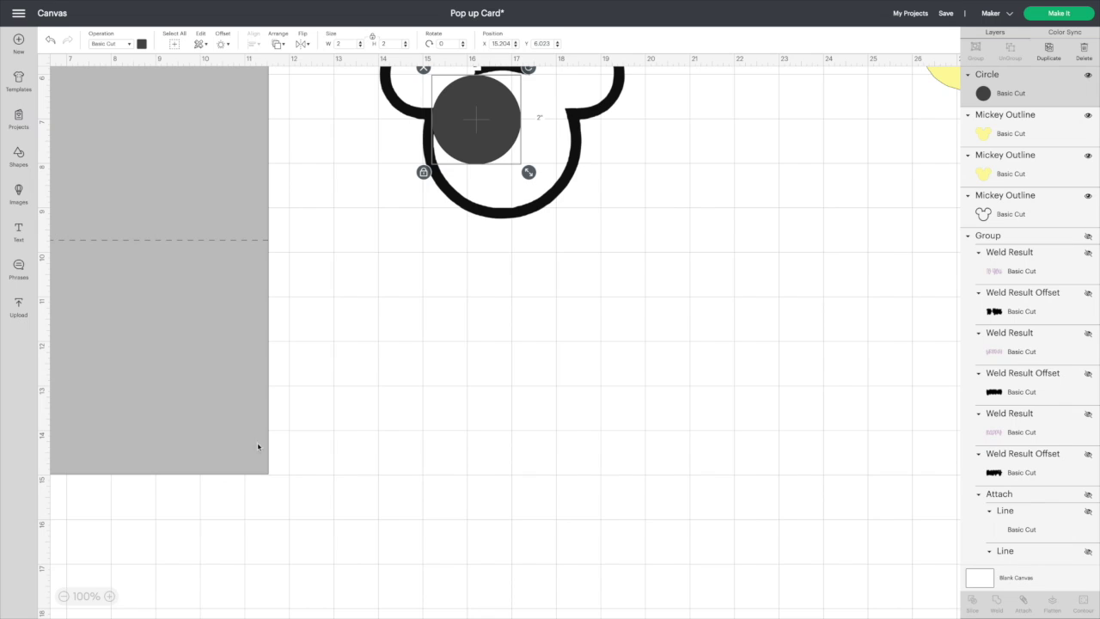
click(109, 595)
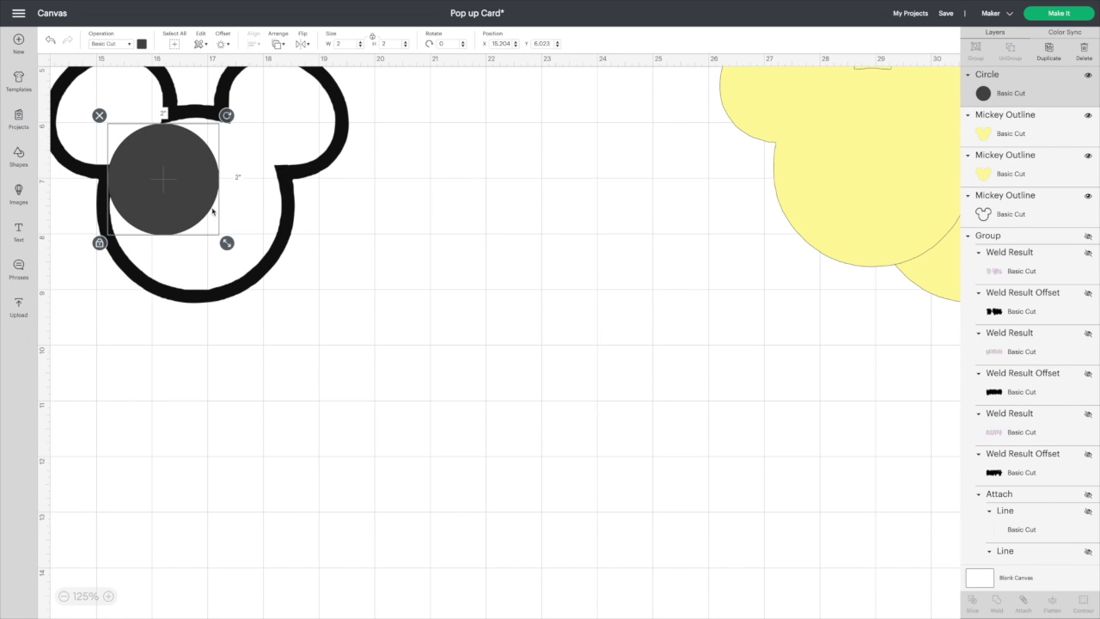
drag(191, 203, 187, 196)
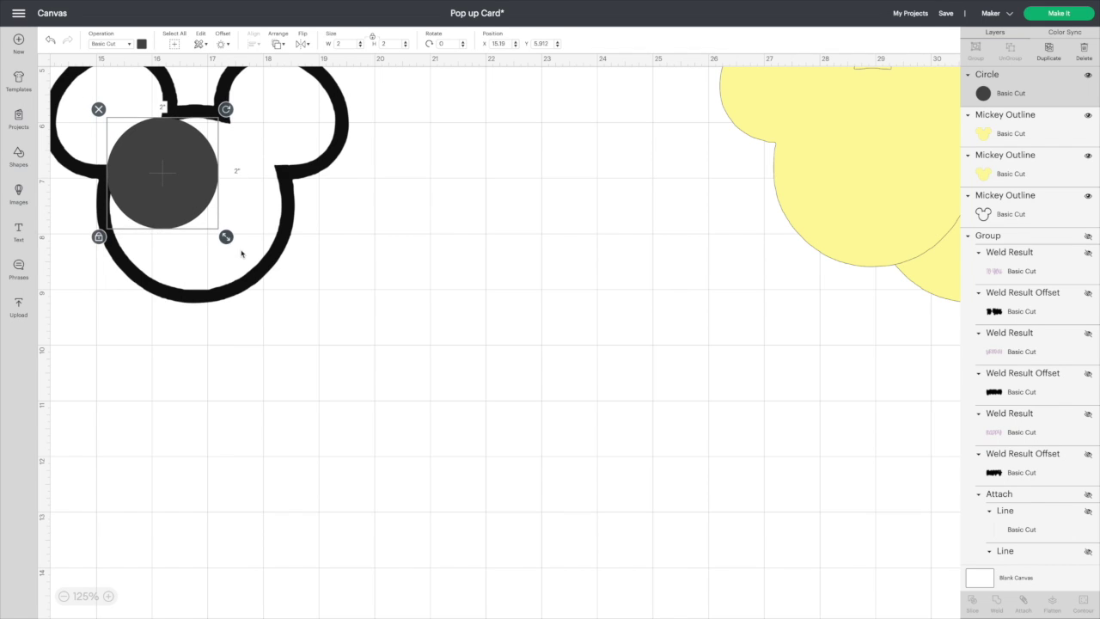
Step: Enlarge the circle to about 3.3 inches over Mickey's face and color it light purple
drag(225, 236, 298, 308)
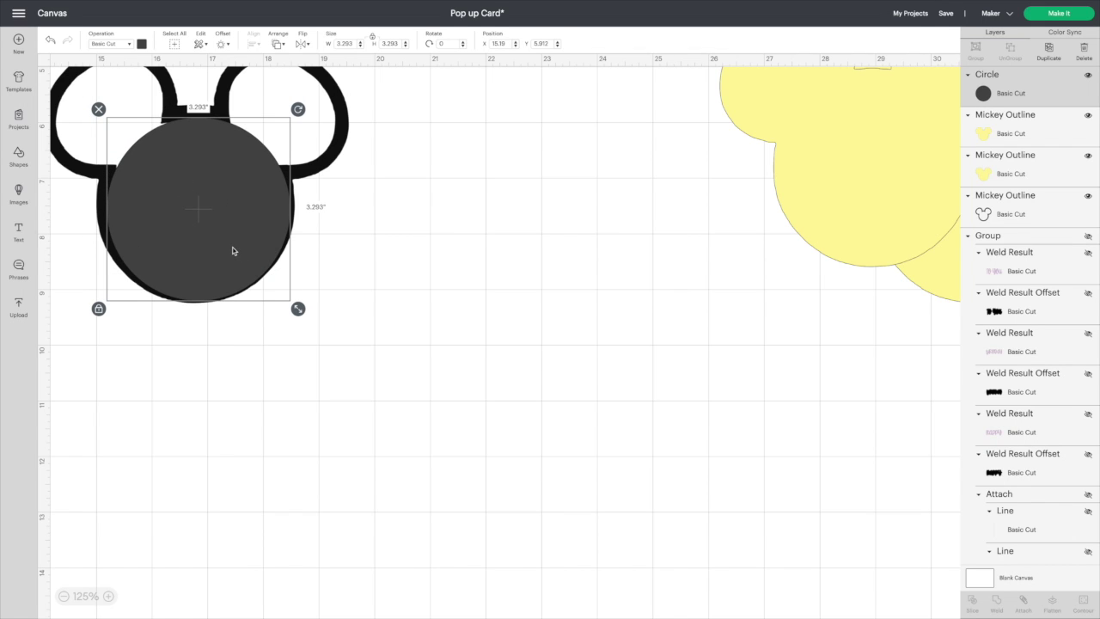
drag(231, 250, 222, 238)
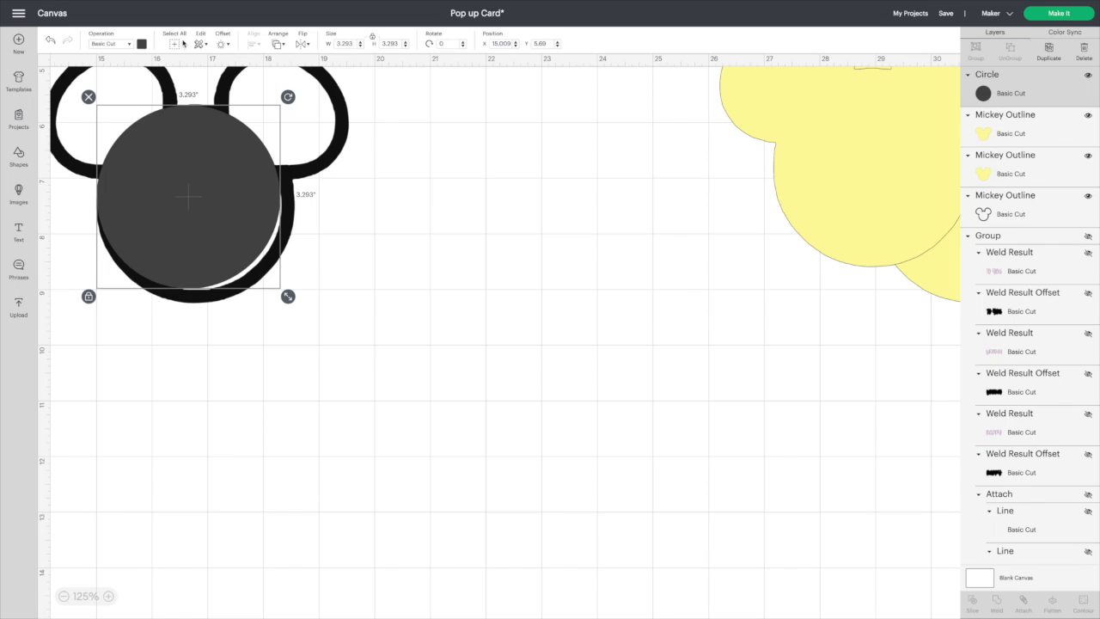
click(141, 43)
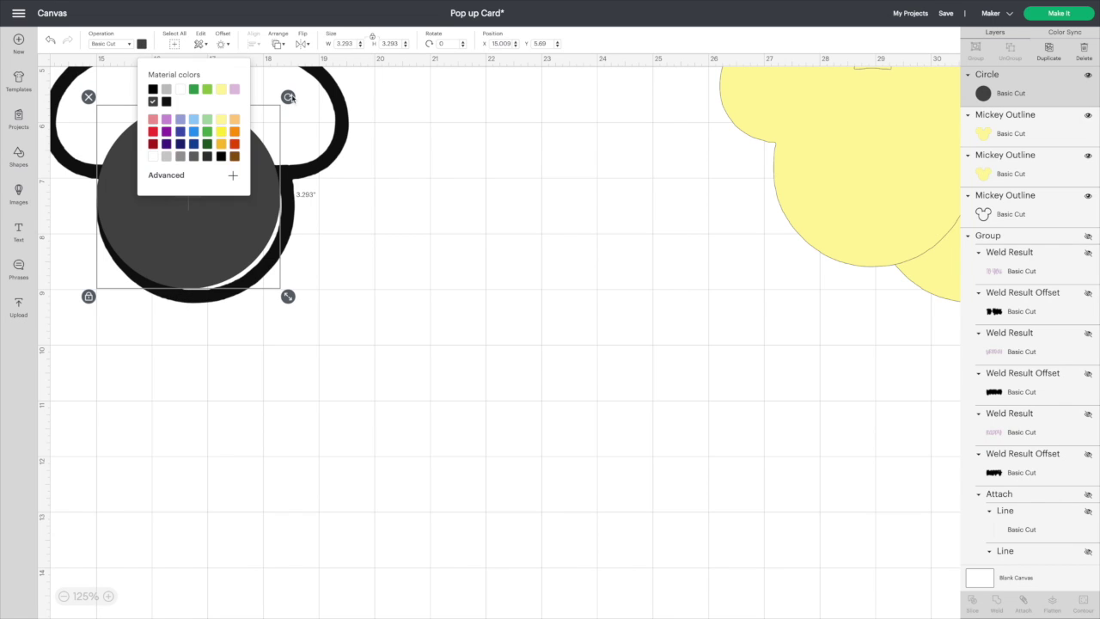
click(234, 90)
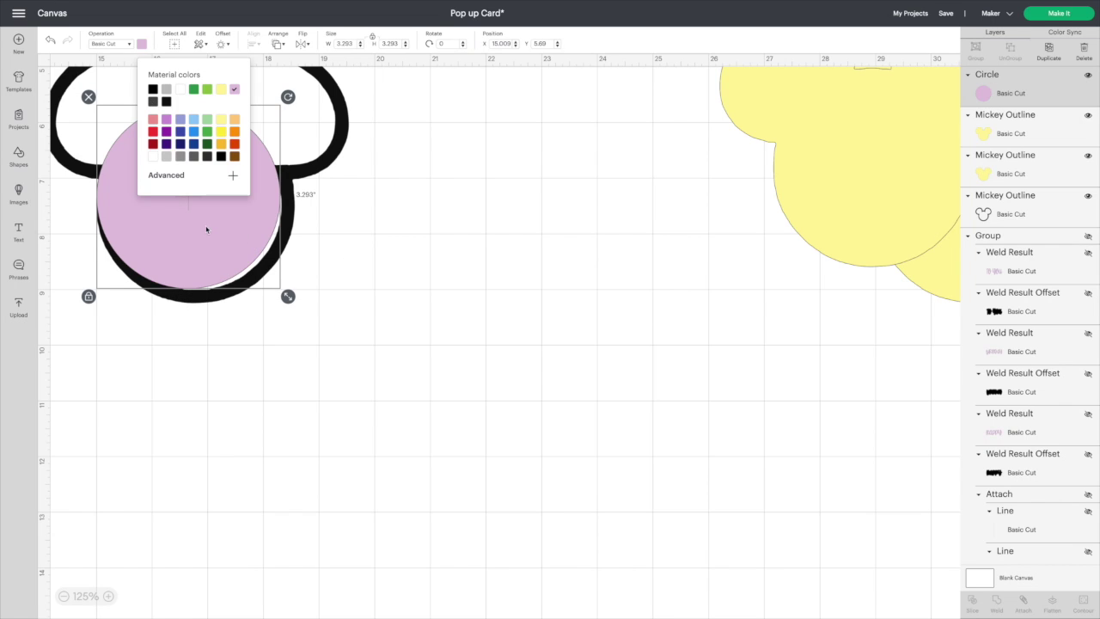
Step: Enlarge and nudge the purple circle to about 3.6 inches so it covers the outline's whole face ring
drag(206, 230, 207, 229)
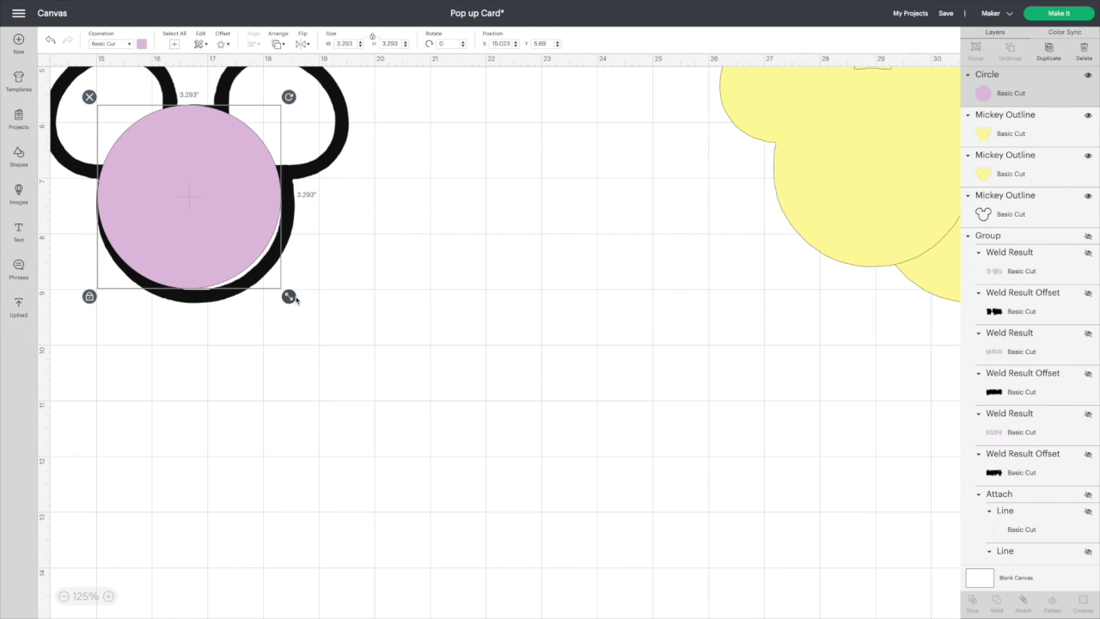
drag(289, 296, 301, 309)
drag(241, 250, 240, 253)
drag(300, 310, 303, 312)
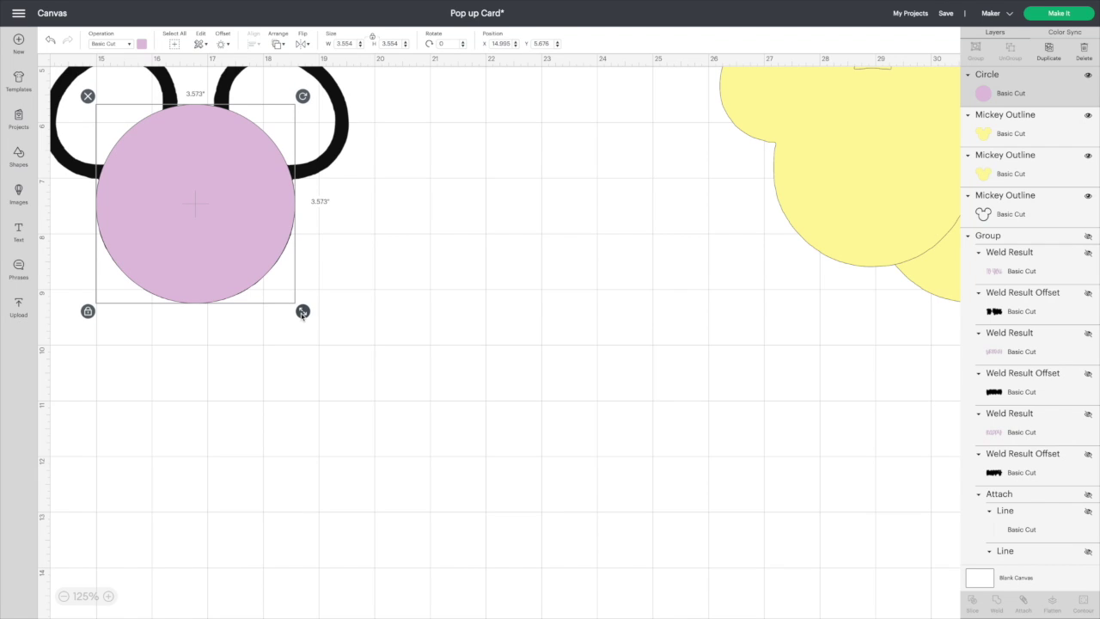
drag(303, 312, 302, 312)
Step: Weld the purple circle and the black Mickey outline into one shape
click(412, 250)
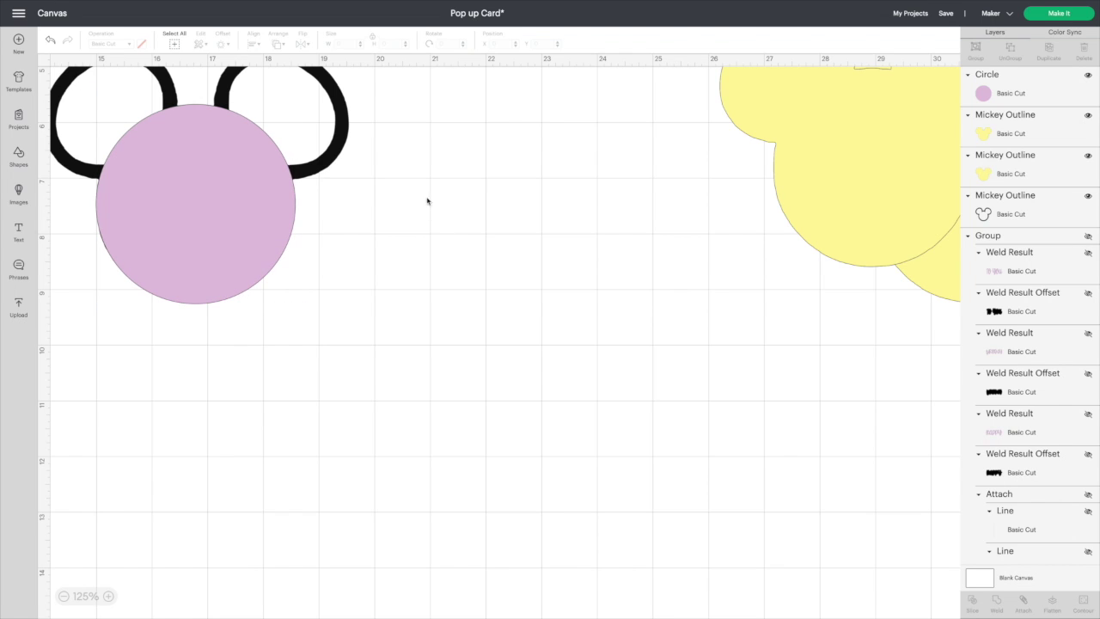
drag(427, 154, 189, 243)
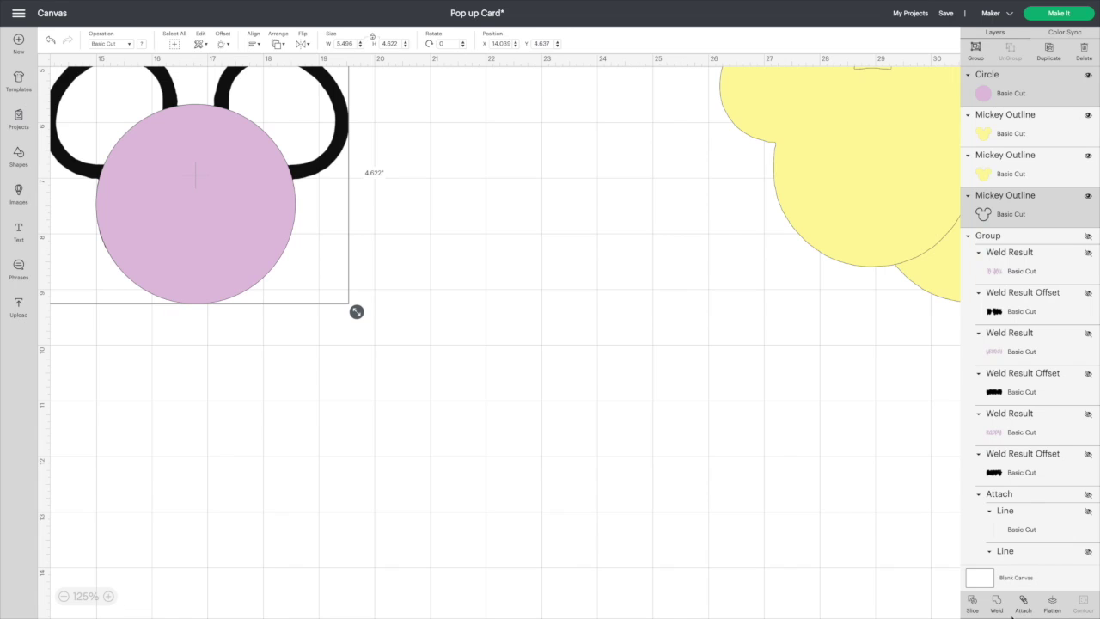
click(997, 606)
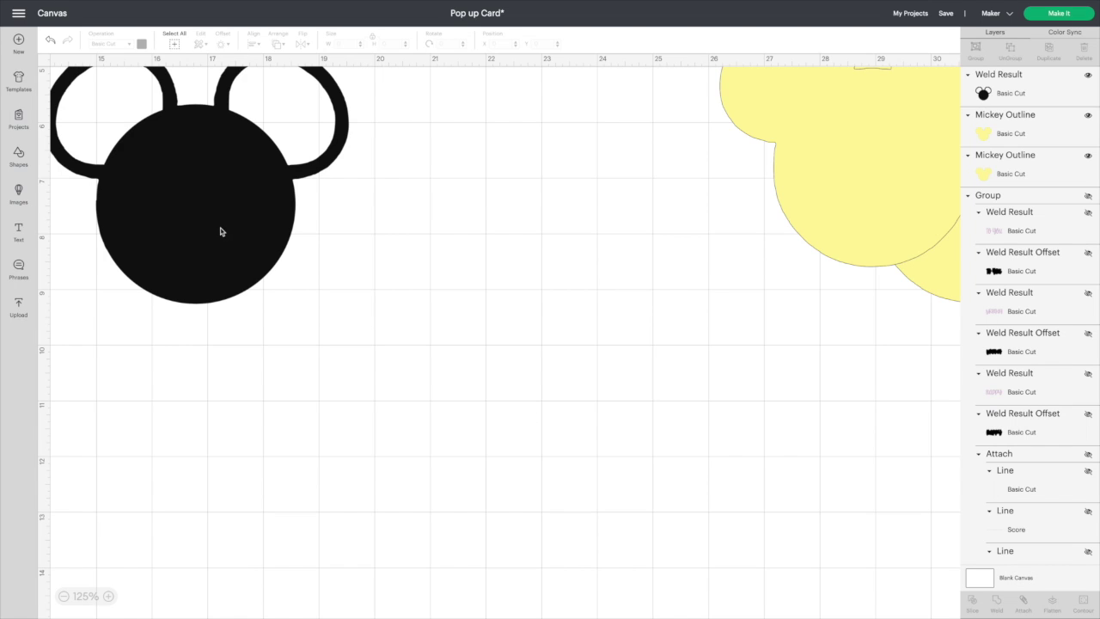
Step: Make two duplicates of the welded black Mickey and pull them away to its right
click(221, 231)
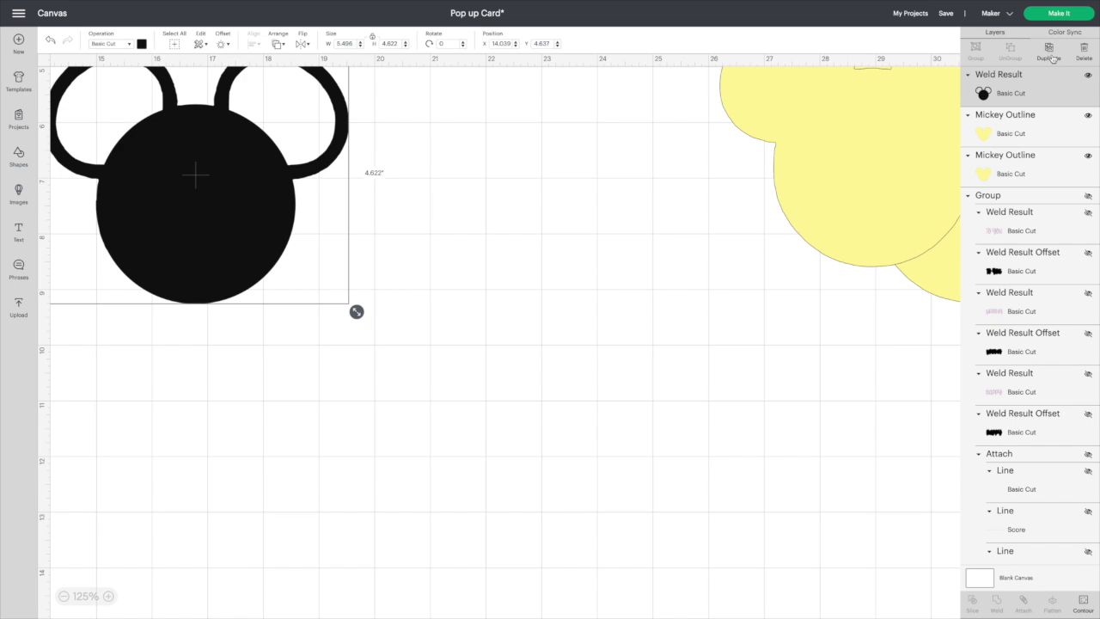
click(1048, 52)
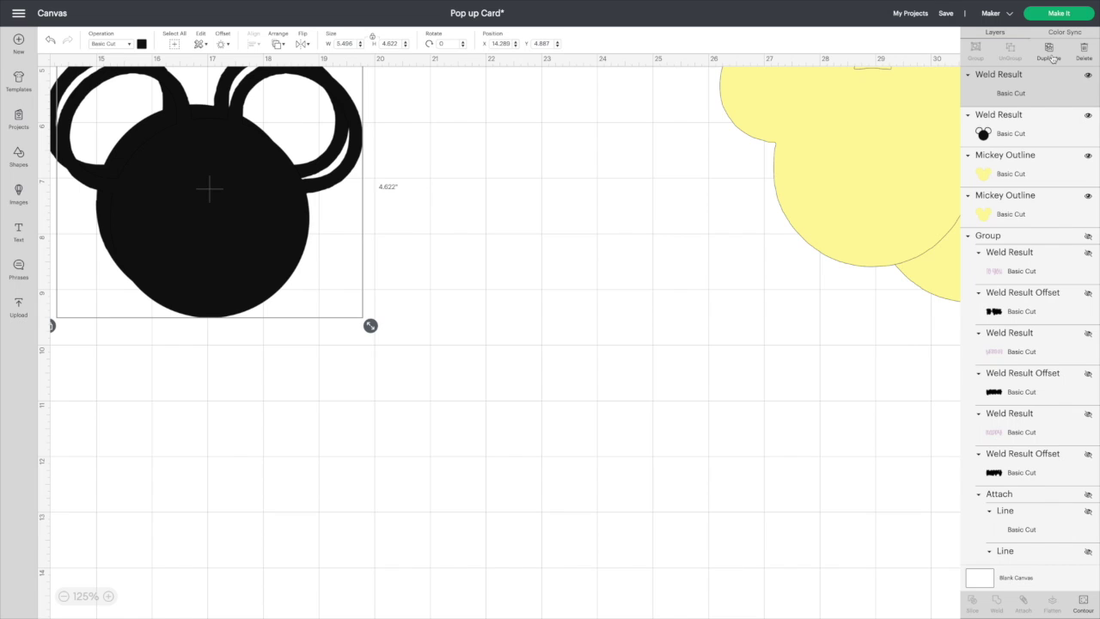
key(ctrl+d)
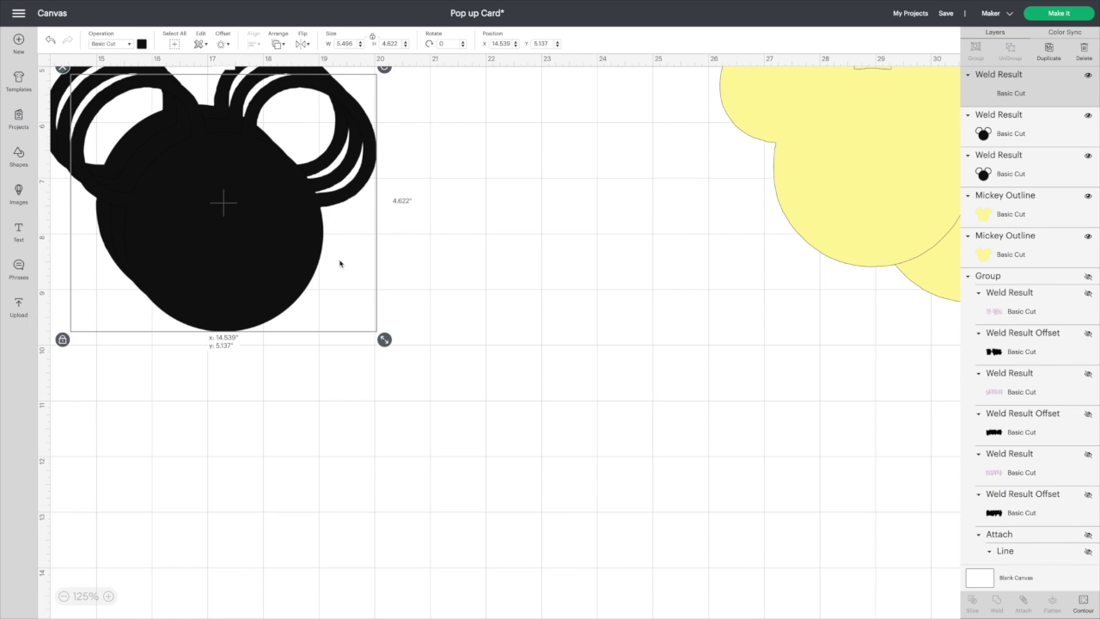
drag(339, 264, 636, 300)
drag(320, 273, 847, 451)
Step: Color both duplicated Mickeys light pink and stack one on top of the other
click(141, 44)
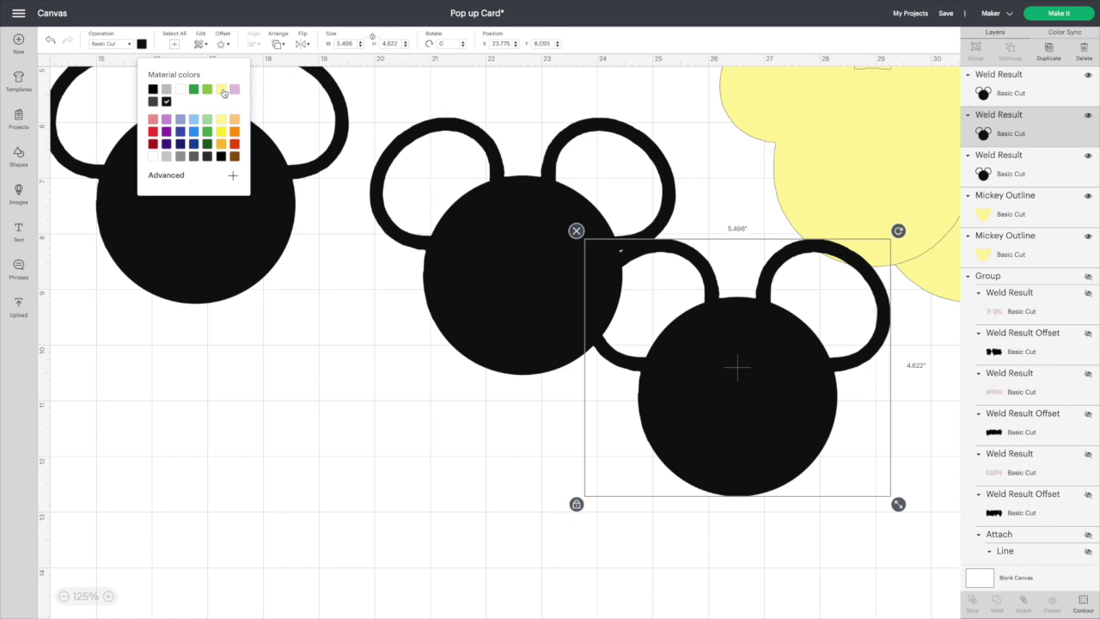
click(152, 119)
click(599, 293)
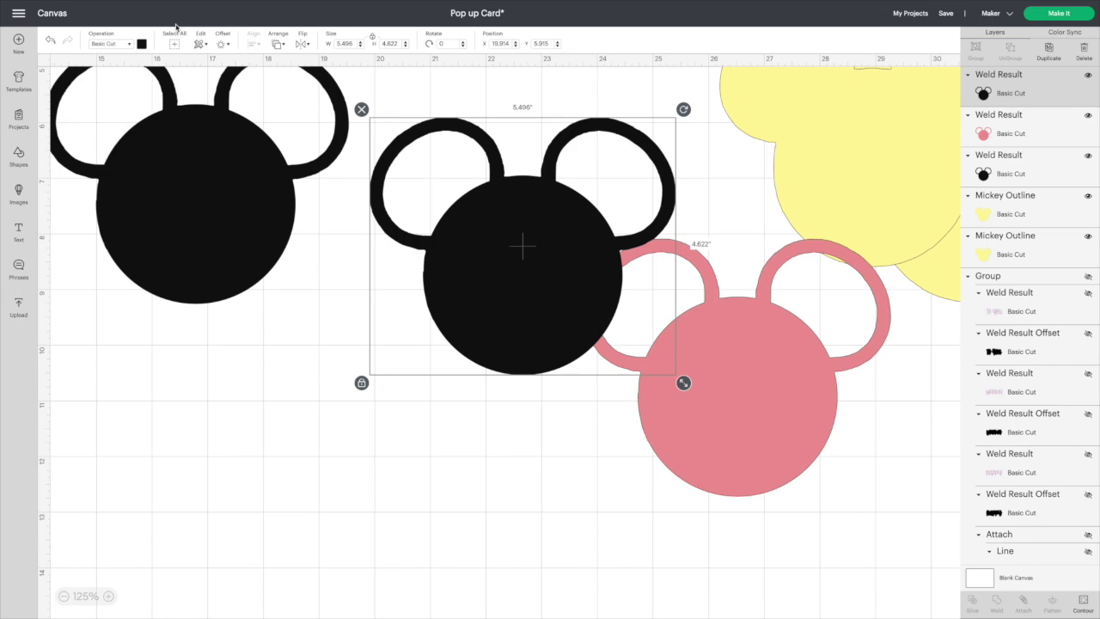
click(142, 44)
click(153, 120)
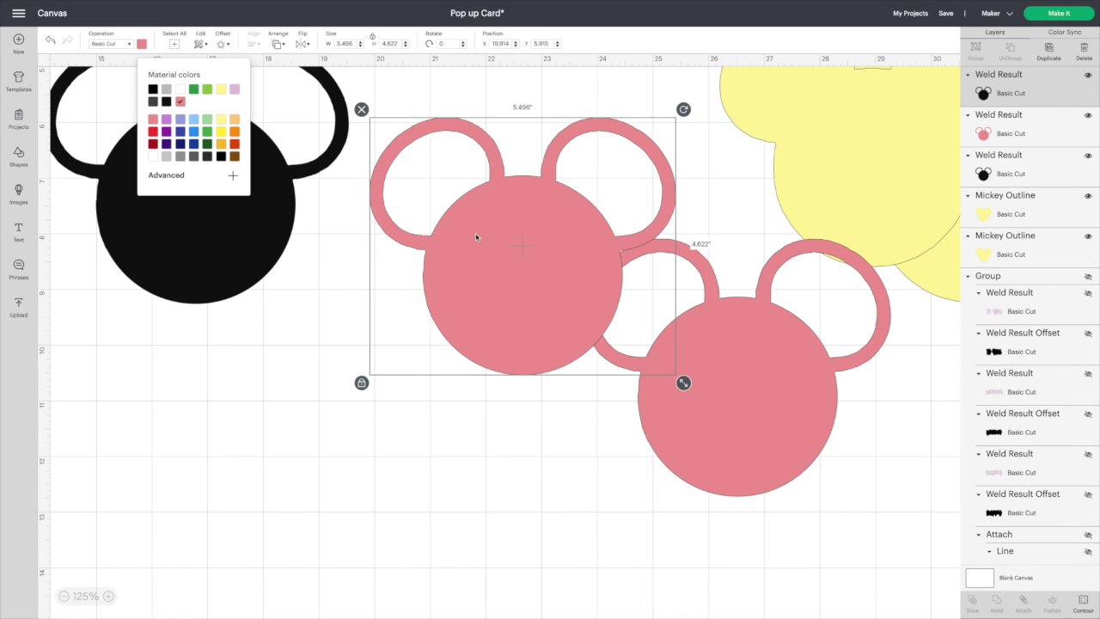
drag(478, 235, 690, 351)
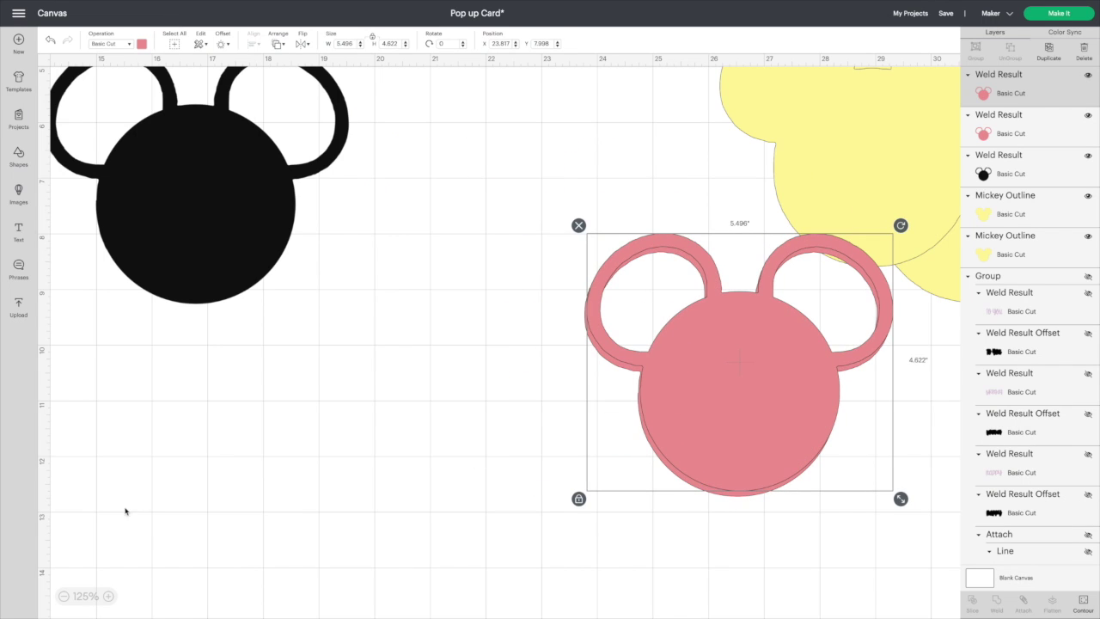
Step: Add the uploaded castle fireworks photo to the canvas and place it below the black Mickey
click(64, 595)
click(64, 596)
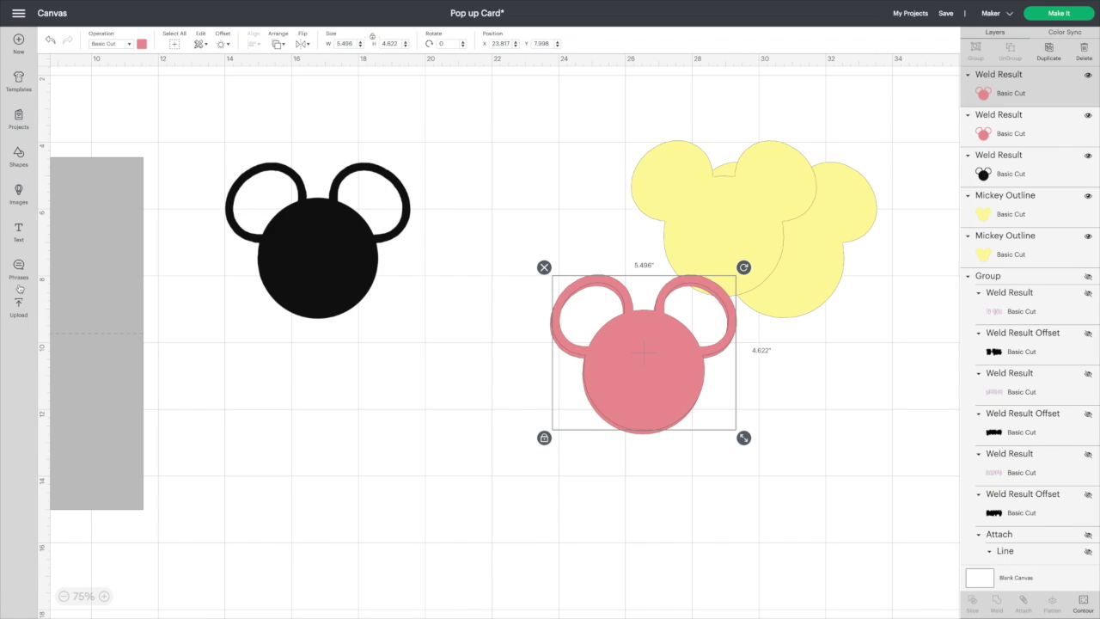
click(16, 311)
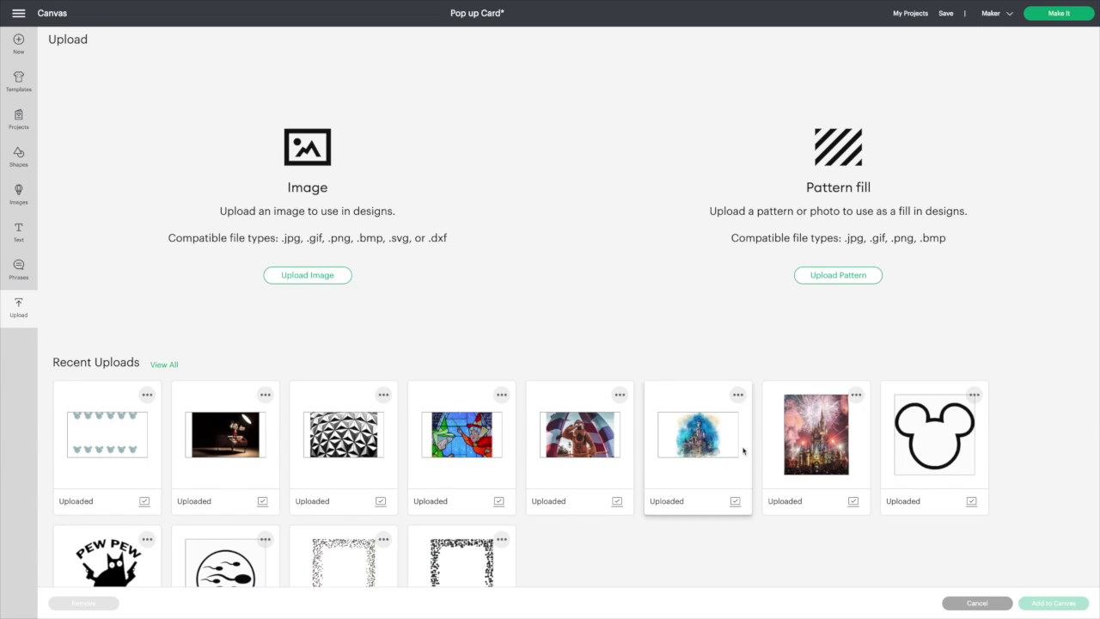
click(812, 447)
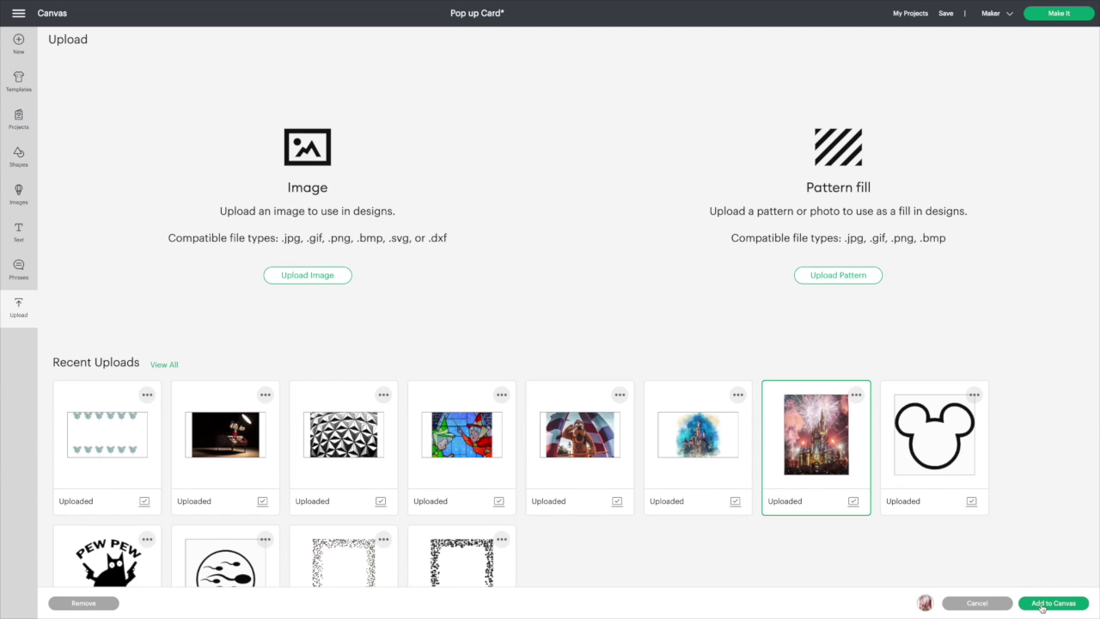
click(1042, 603)
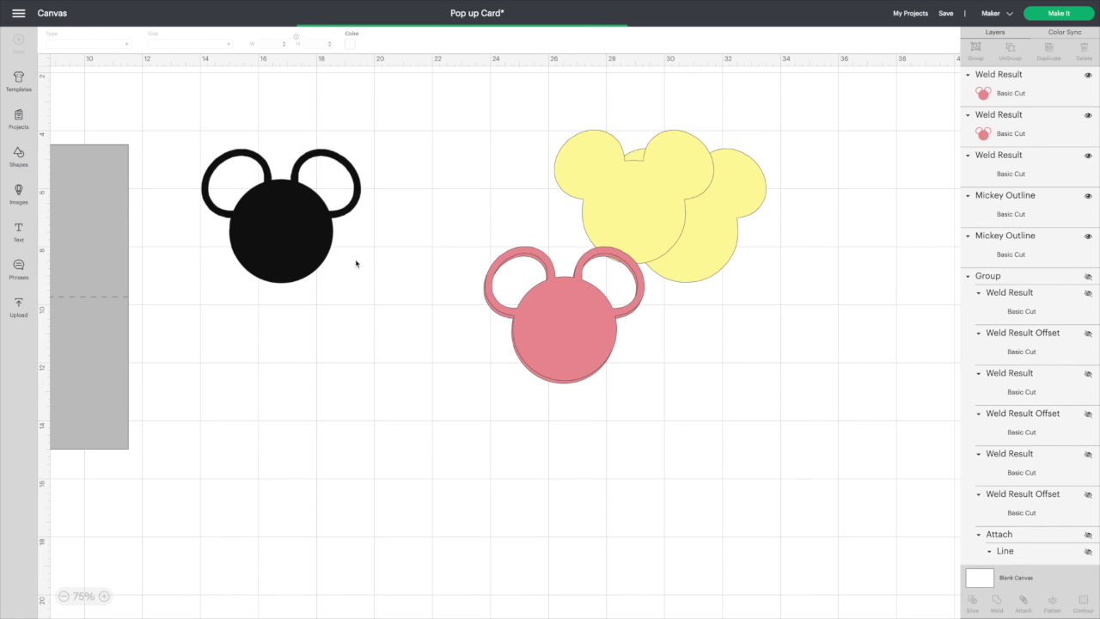
drag(133, 152, 396, 361)
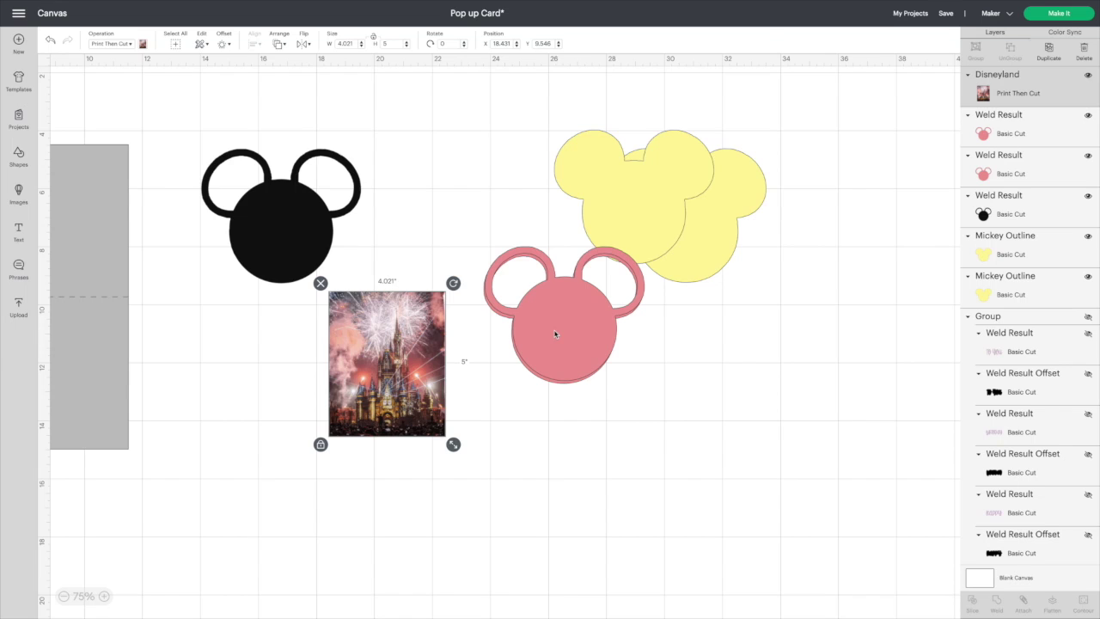
Step: Move one pink Mickey onto the castle photo and arrange it in front of the photo
drag(555, 334, 404, 367)
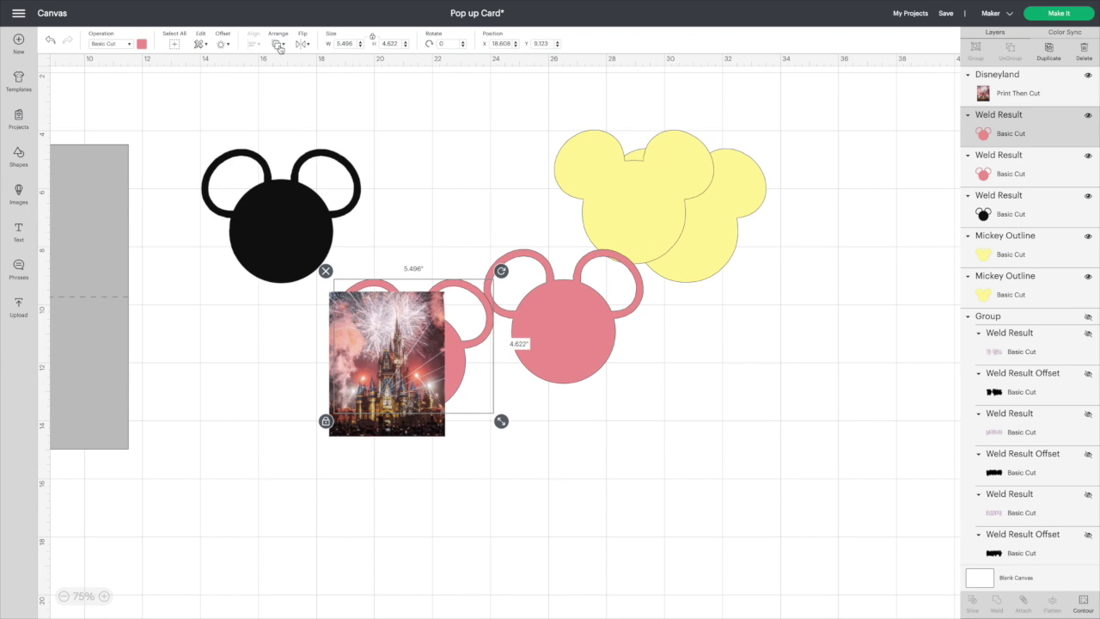
click(280, 44)
click(310, 103)
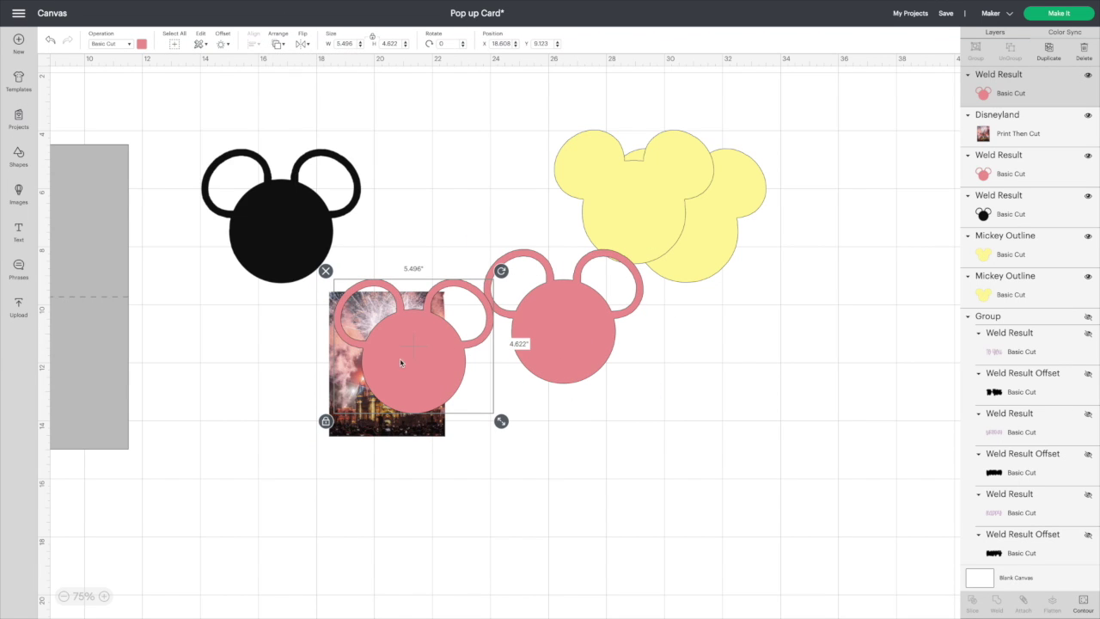
drag(394, 365, 372, 365)
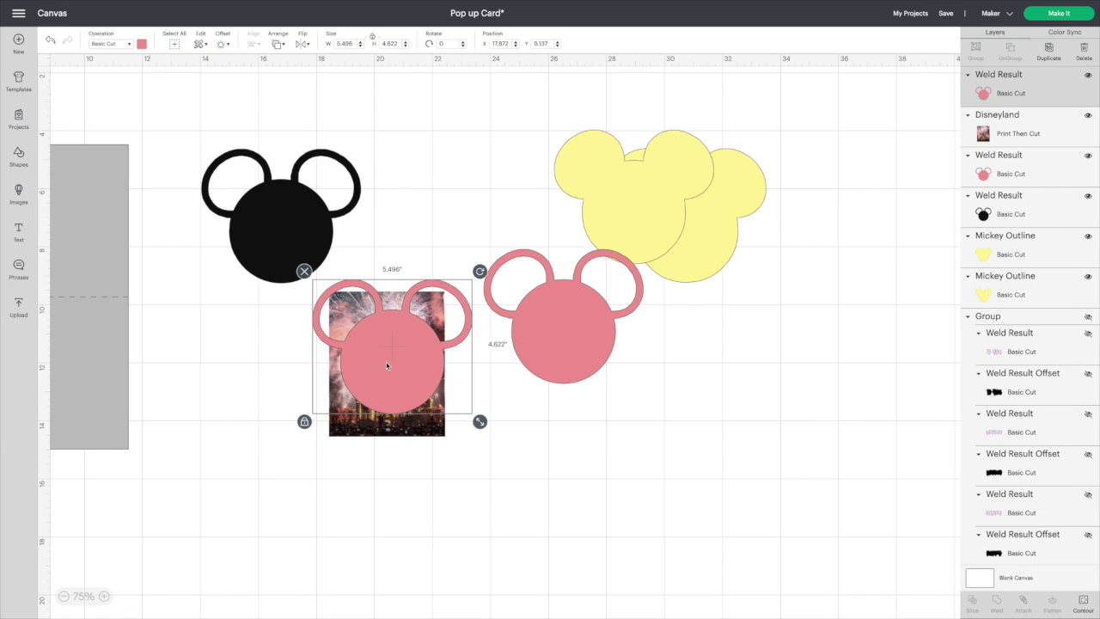
Step: Enlarge the castle photo to about the pink Mickey's width and reposition the Mickey over it
click(434, 439)
drag(454, 445, 498, 478)
drag(387, 372, 399, 388)
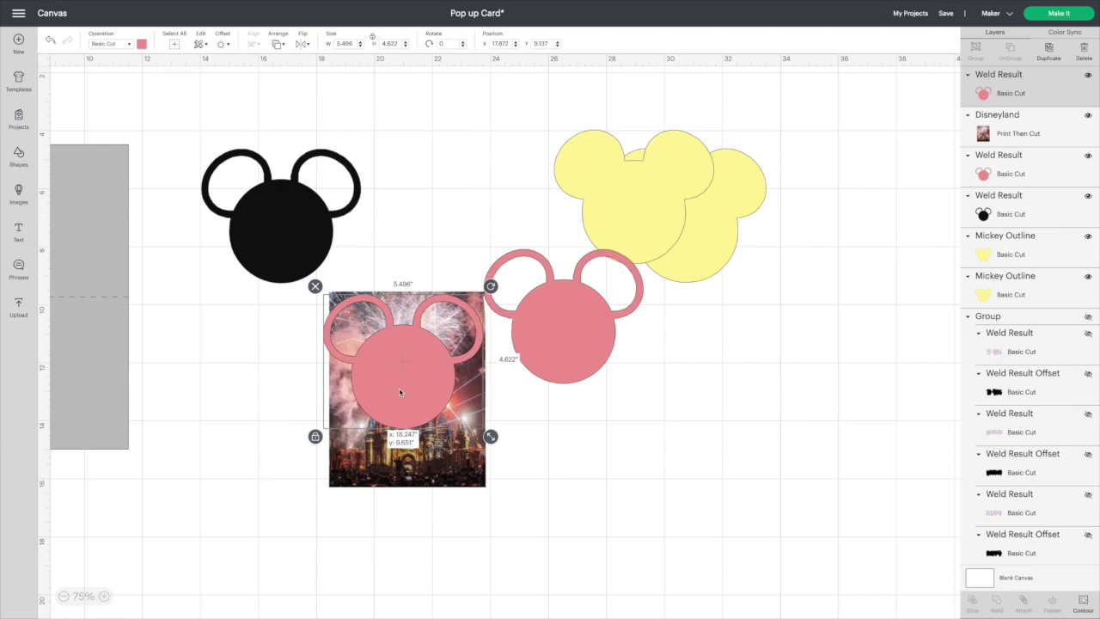
Step: Enlarge the castle photo to about 5.8 inches wide and center the pink Mickey over its upper part
click(454, 480)
drag(496, 500, 506, 509)
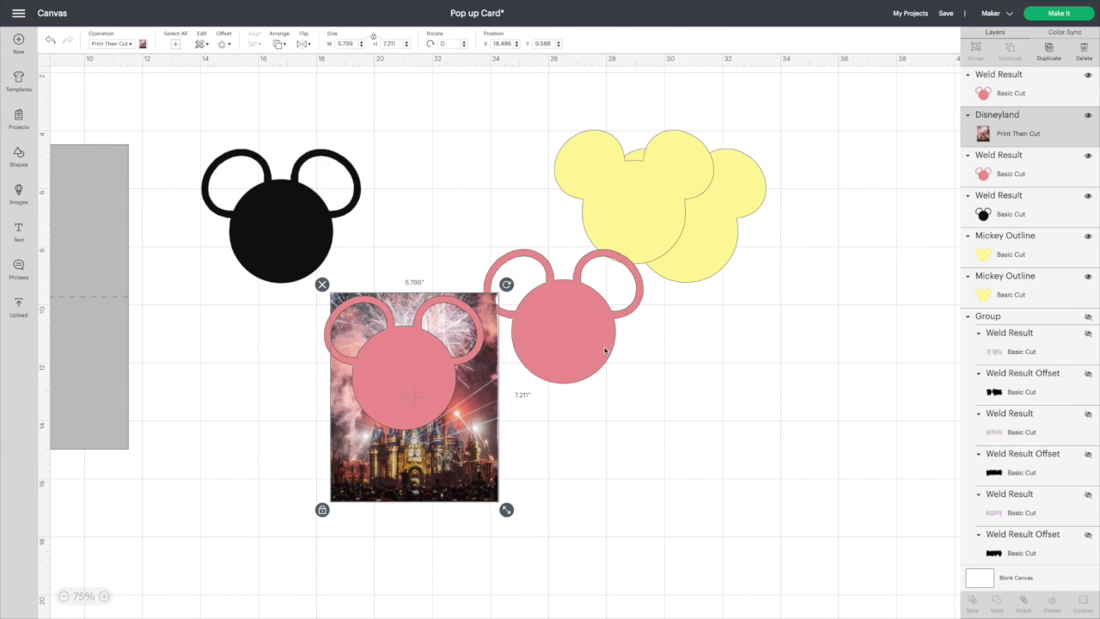
drag(416, 378, 421, 378)
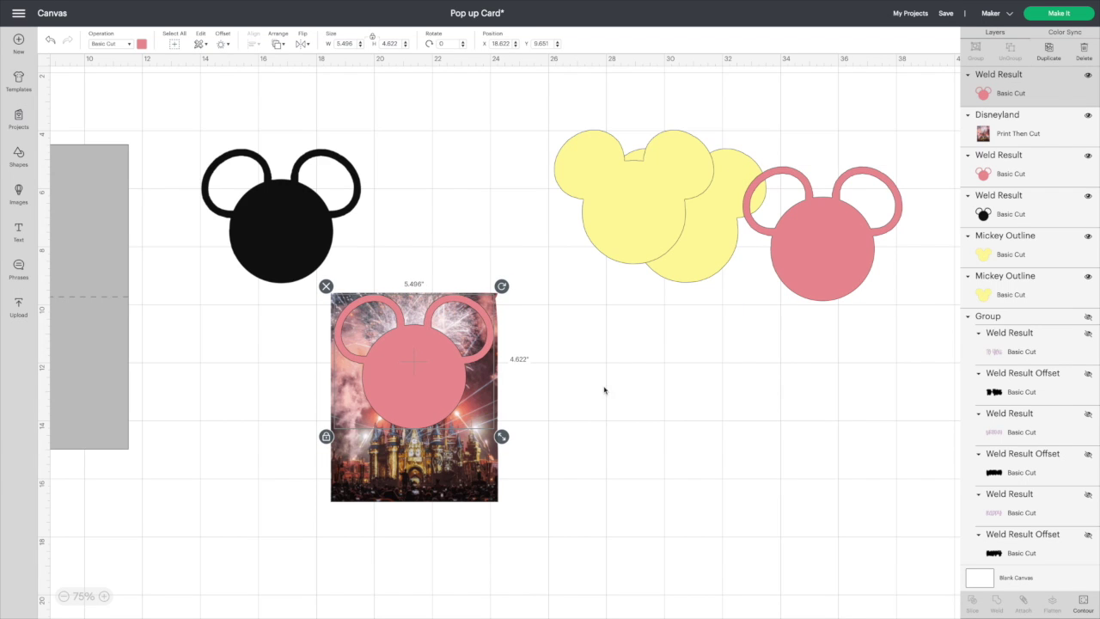
Step: Send the pink Mickey behind the castle photo and slice the two together
click(280, 45)
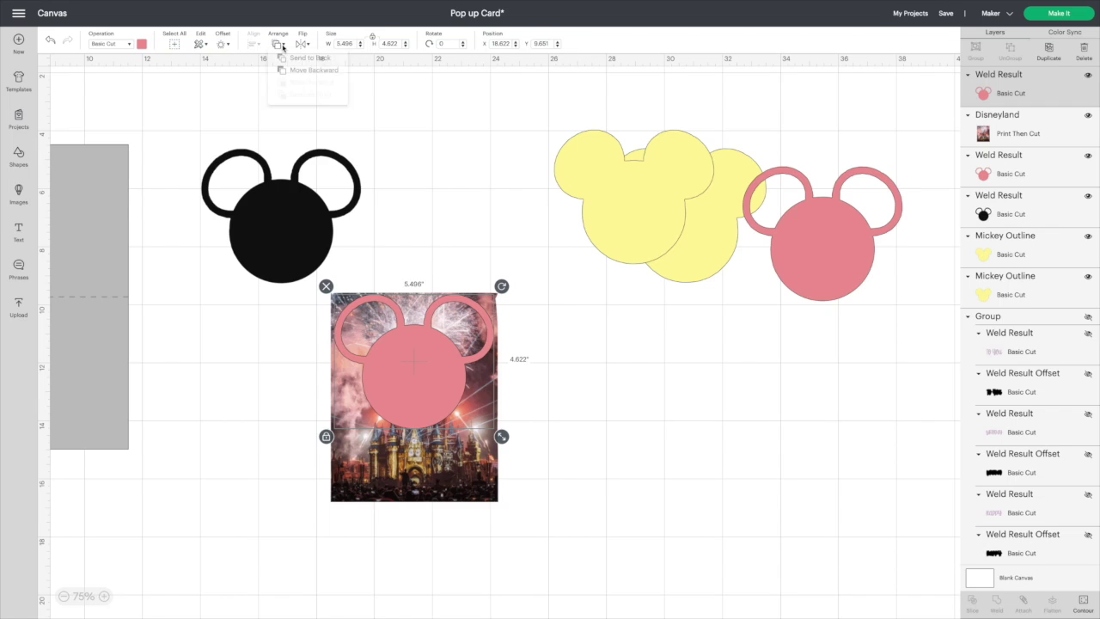
click(294, 59)
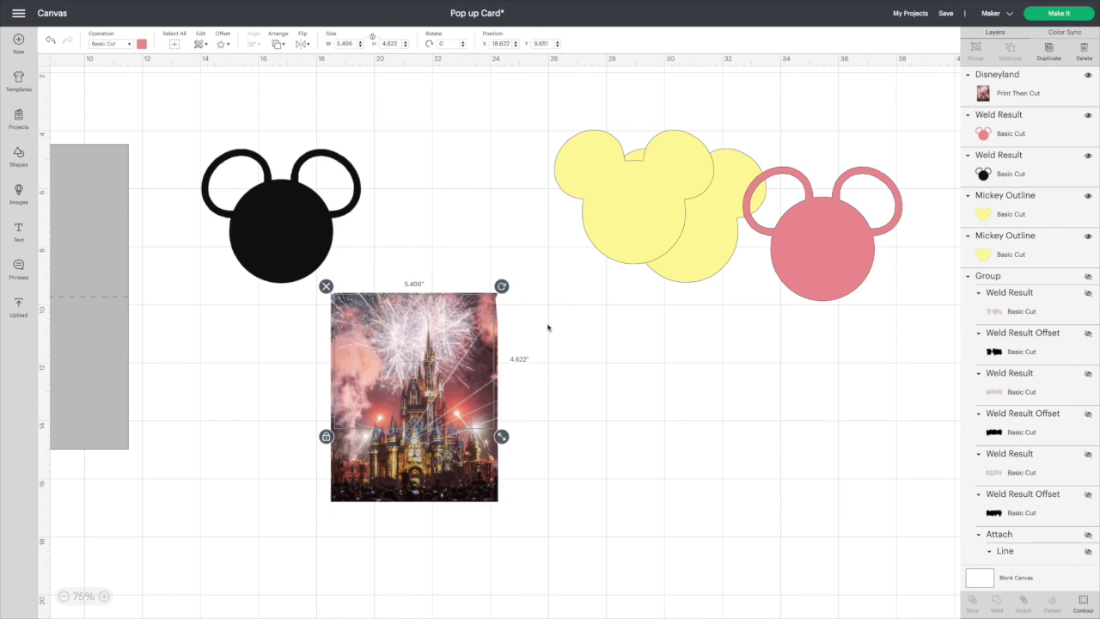
click(550, 326)
click(399, 395)
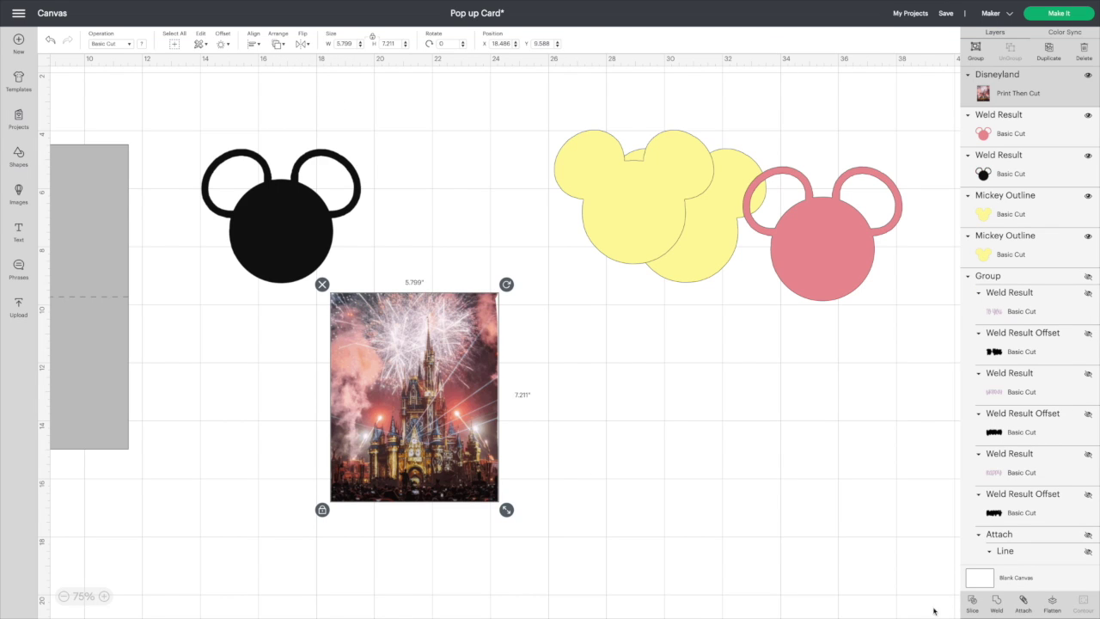
click(625, 415)
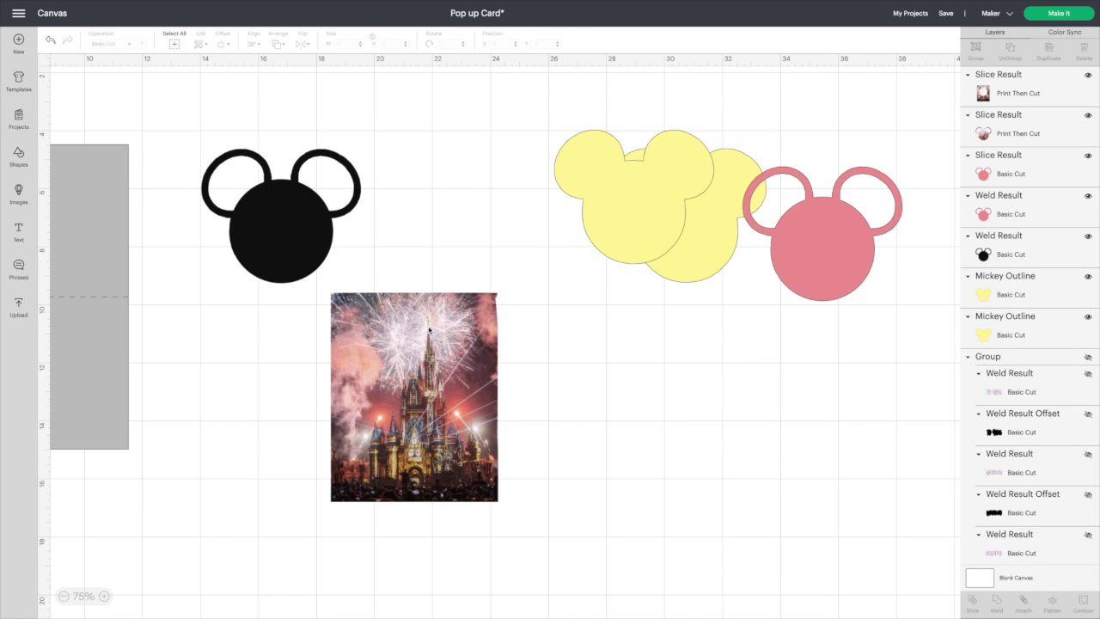
Step: Separate the castle-filled Mickey from the slice pieces and delete the leftover photo and pink Mickey
drag(429, 343, 634, 399)
click(527, 340)
drag(436, 348, 513, 158)
click(453, 351)
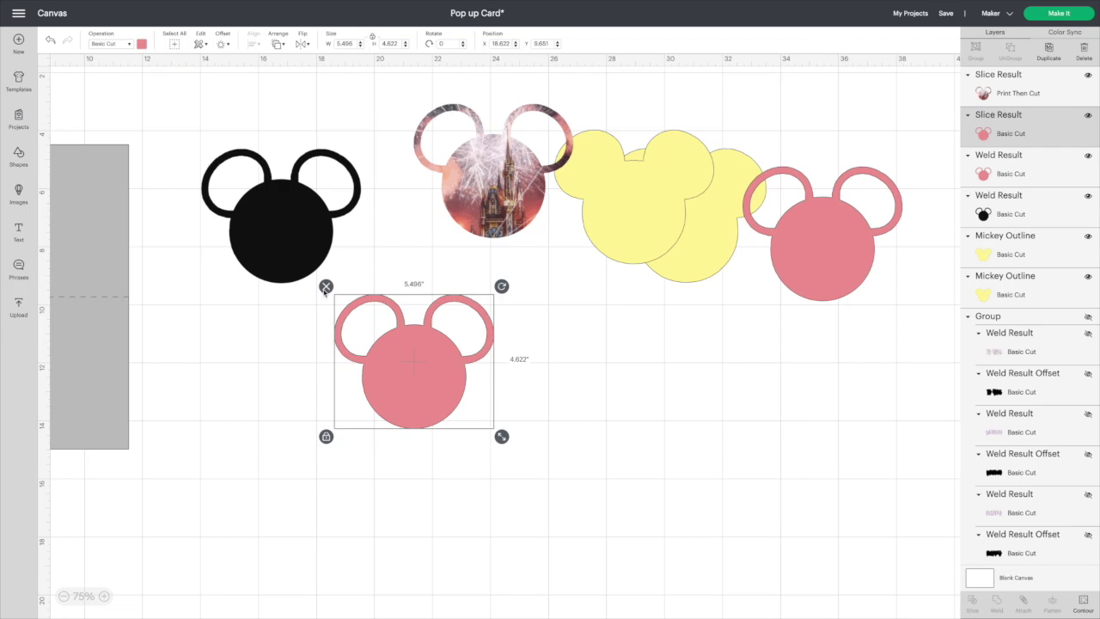
click(326, 287)
Step: Recolor the black open-eared Mickey light blue
click(820, 234)
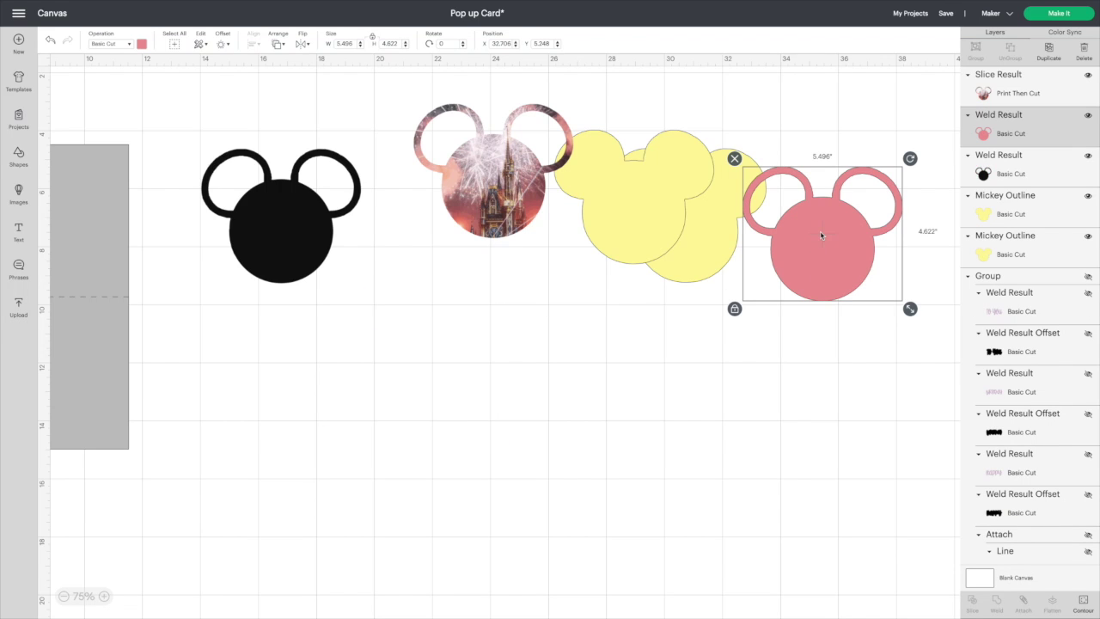
click(291, 232)
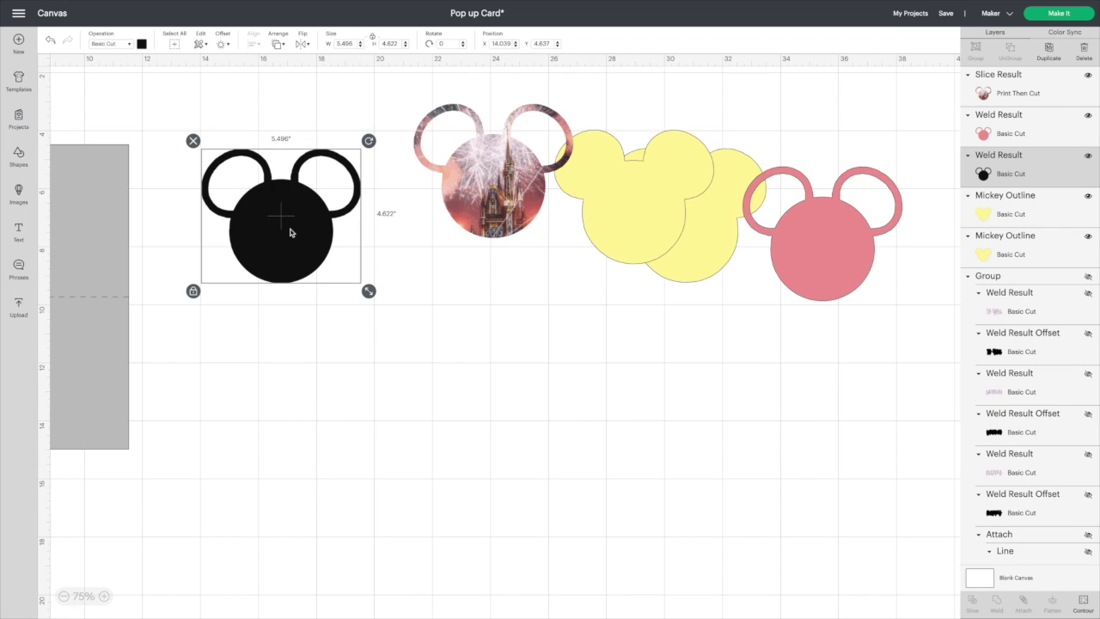
drag(278, 227, 278, 227)
click(140, 45)
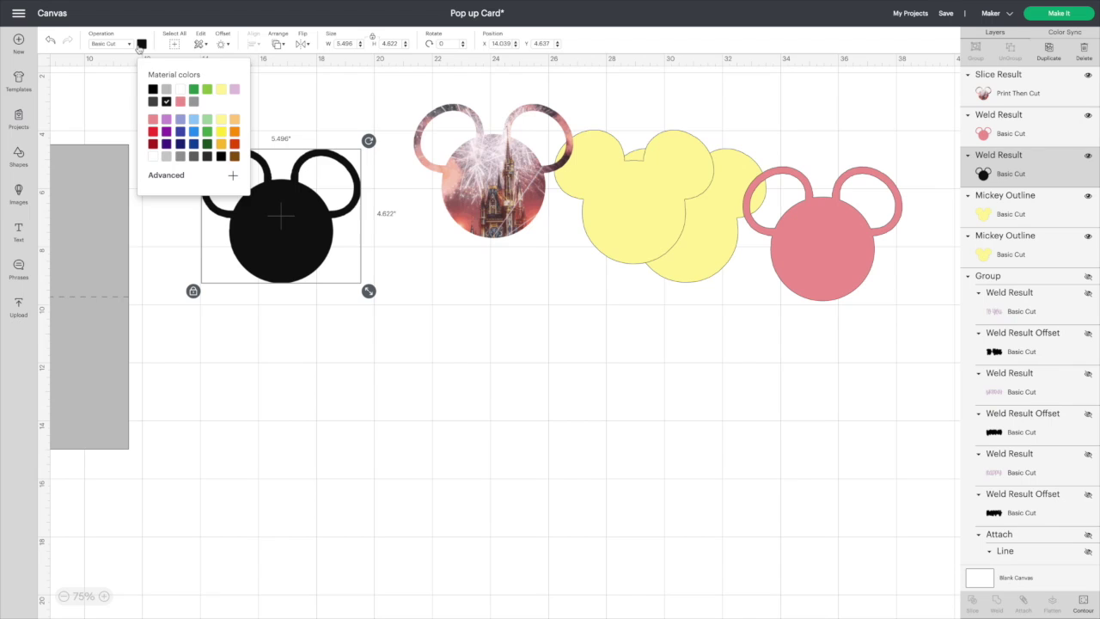
click(193, 121)
click(299, 239)
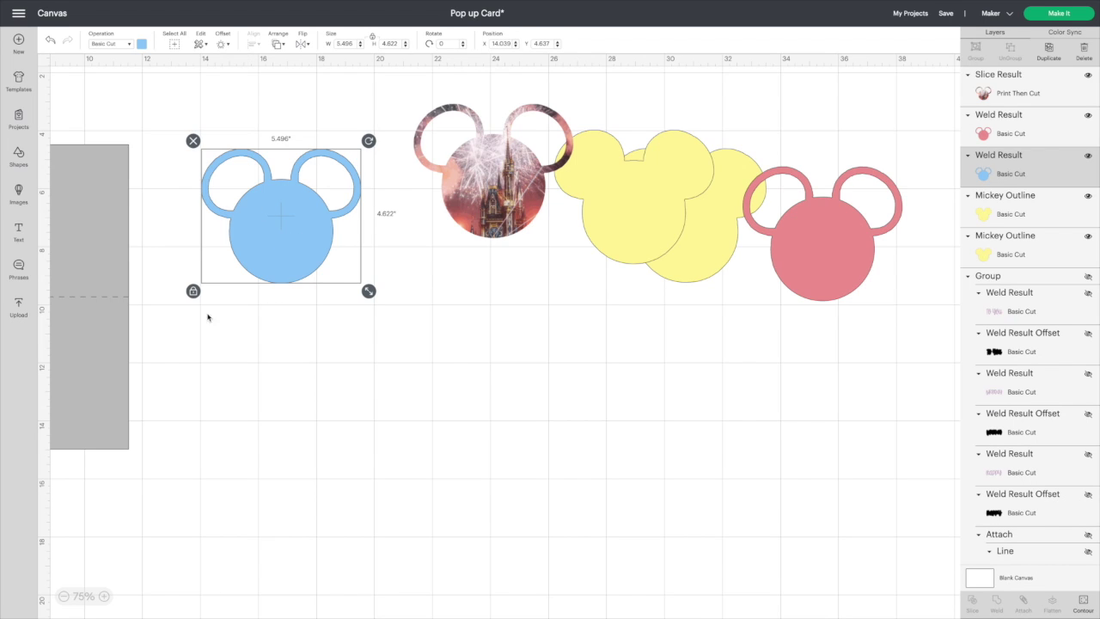
Step: Insert a square and set its width to 1 inch with its height kept at 2 inches
click(19, 157)
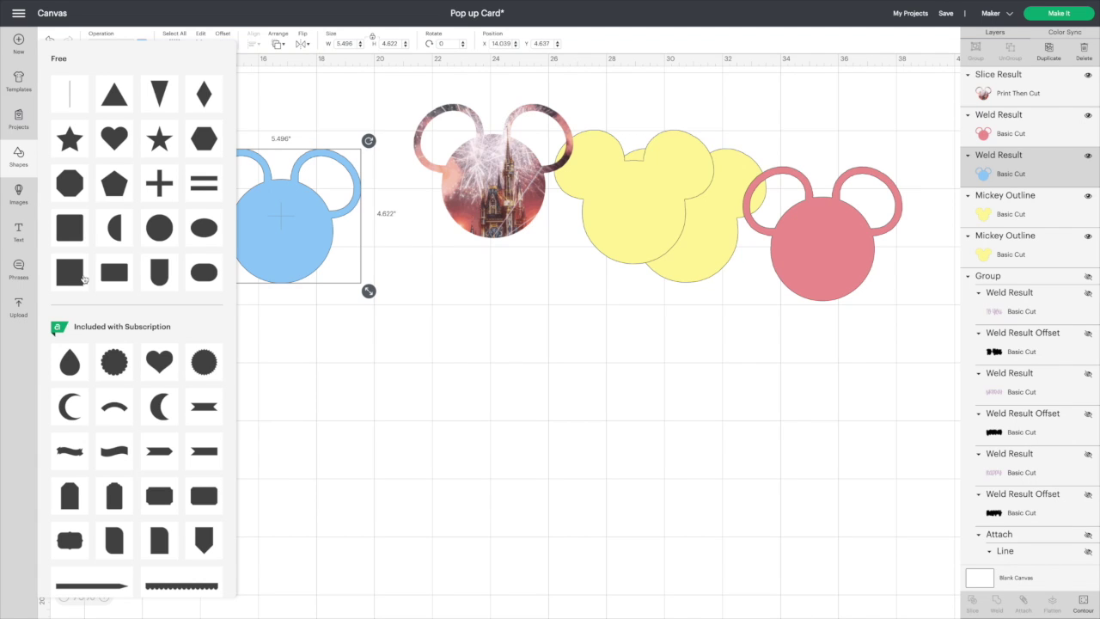
click(83, 278)
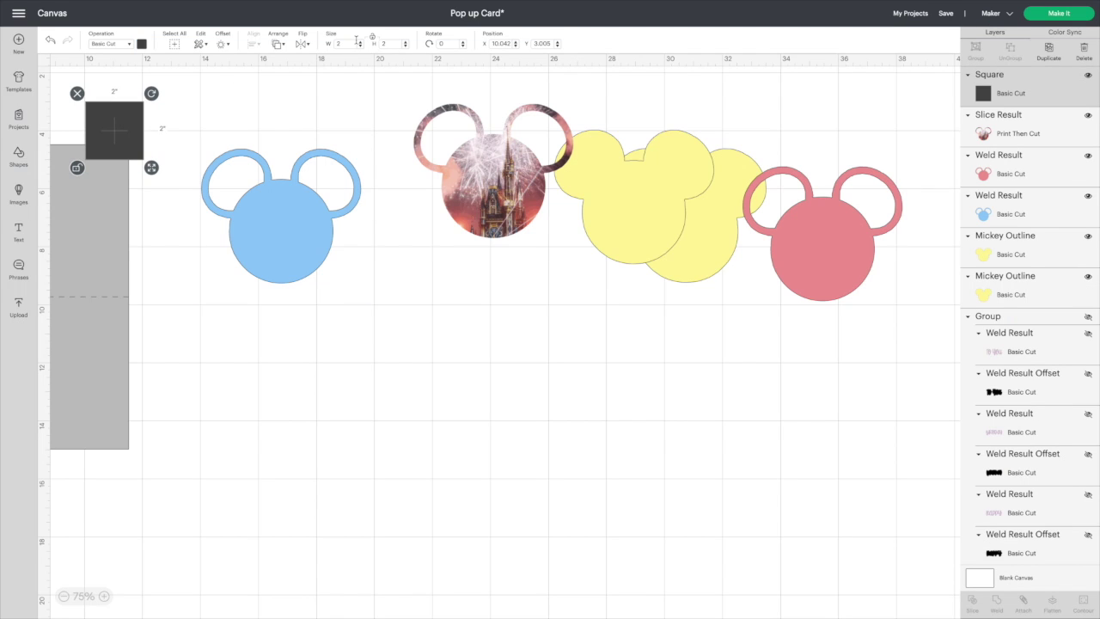
key(Tab)
text(1)
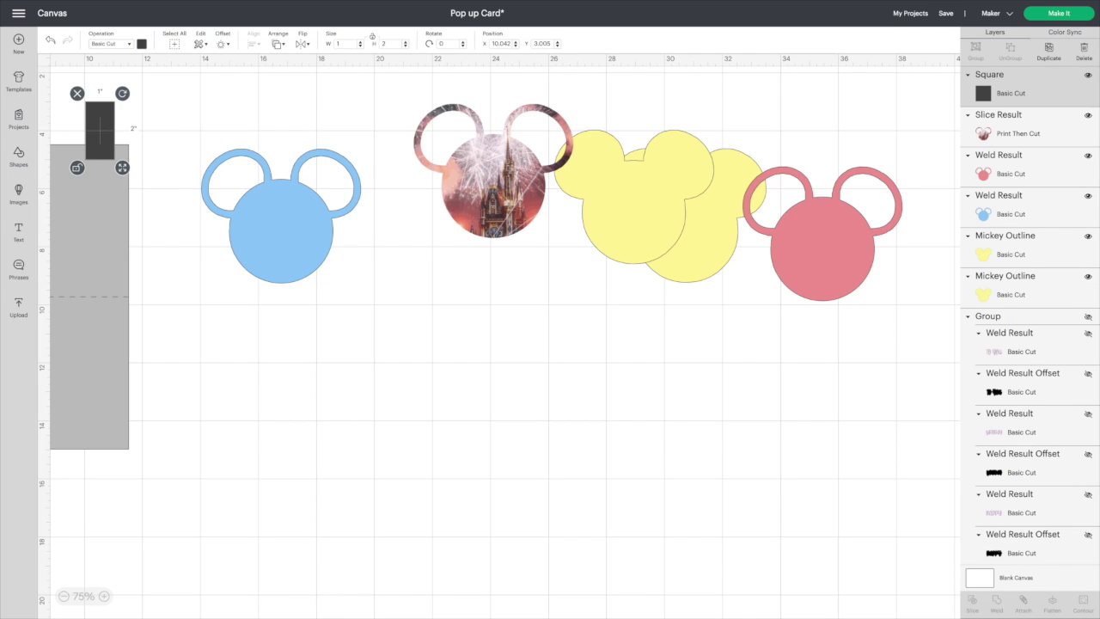
Step: Shape the rectangle into a leg about 0.72 inches wide, tilted about 26 degrees, overlapping the lower-left edge of the blue Mickey
drag(115, 130, 266, 276)
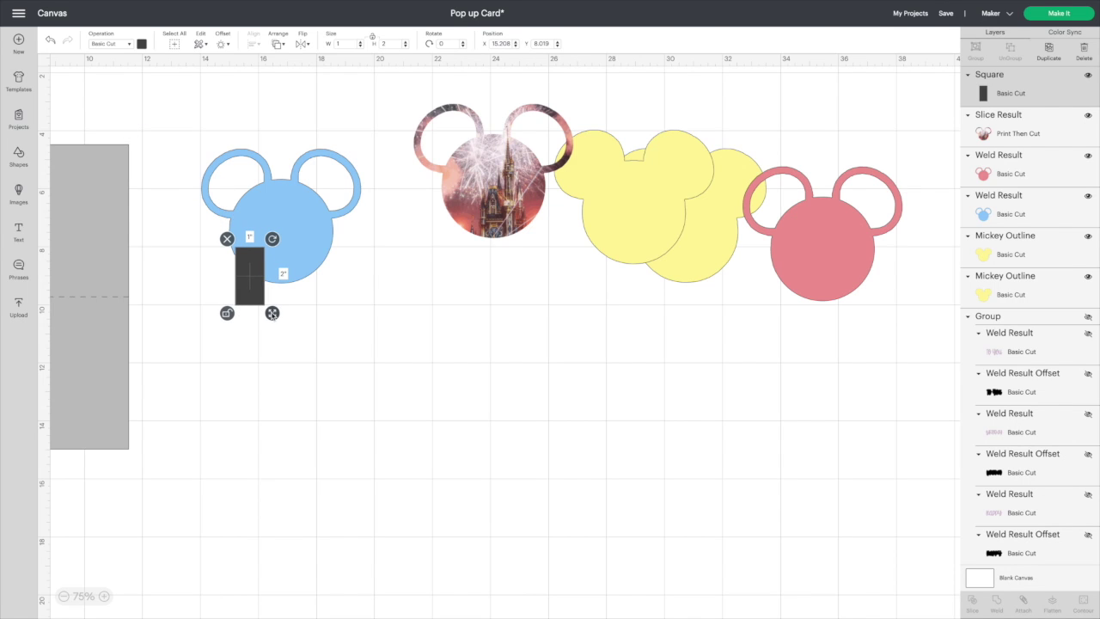
drag(272, 313, 264, 312)
drag(264, 238, 278, 250)
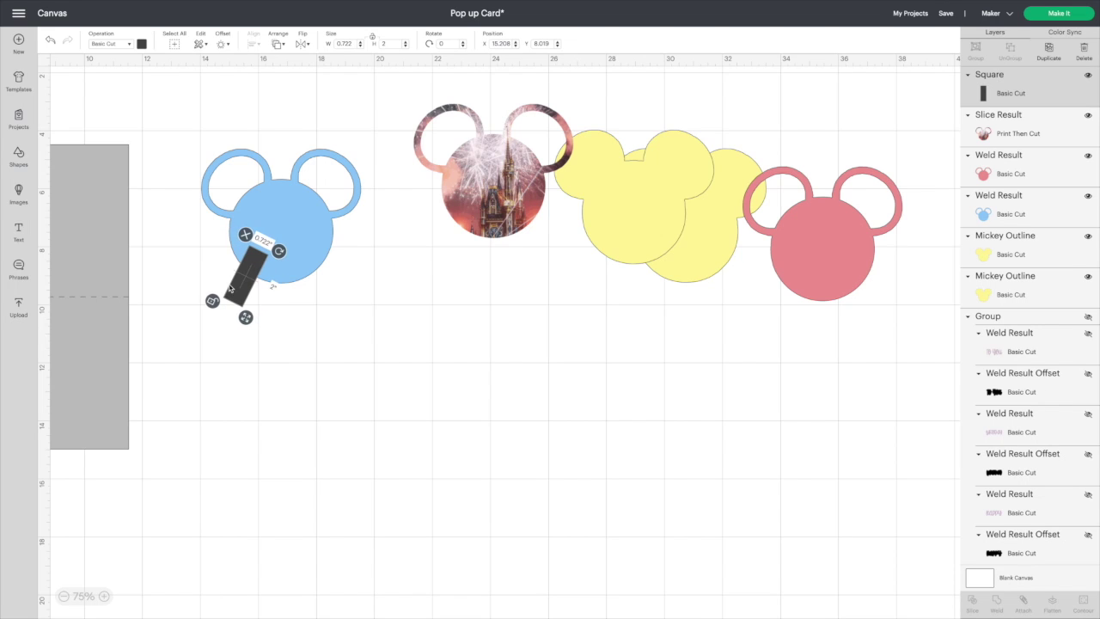
drag(231, 289, 244, 294)
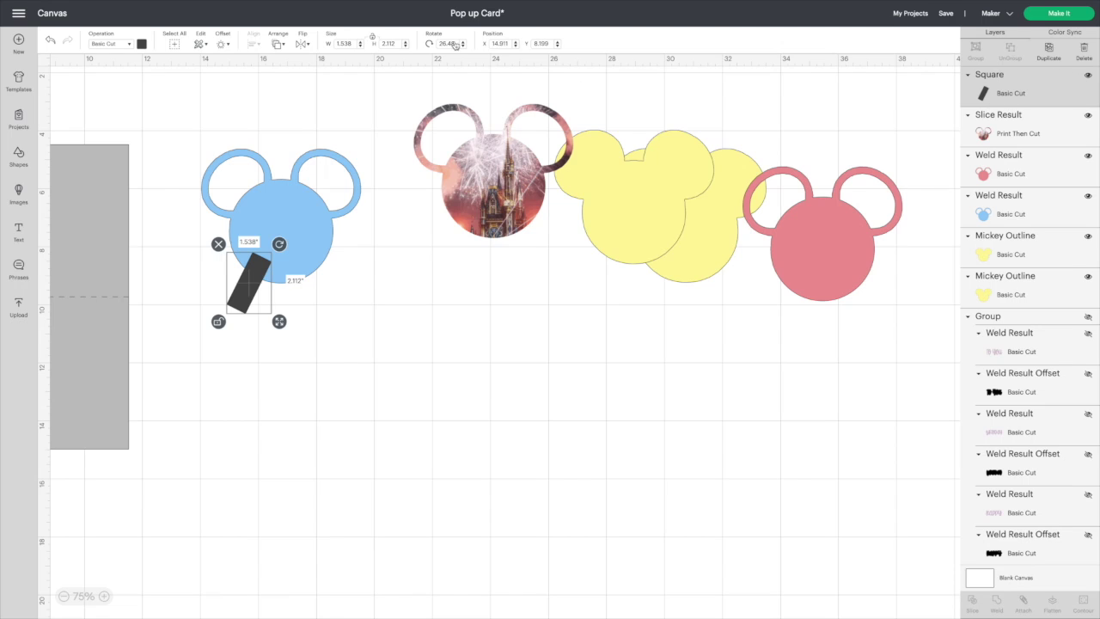
Step: Duplicate the tilted leg, flip the copy horizontally and place it at the lower-right edge of the blue Mickey
key(ctrl+d)
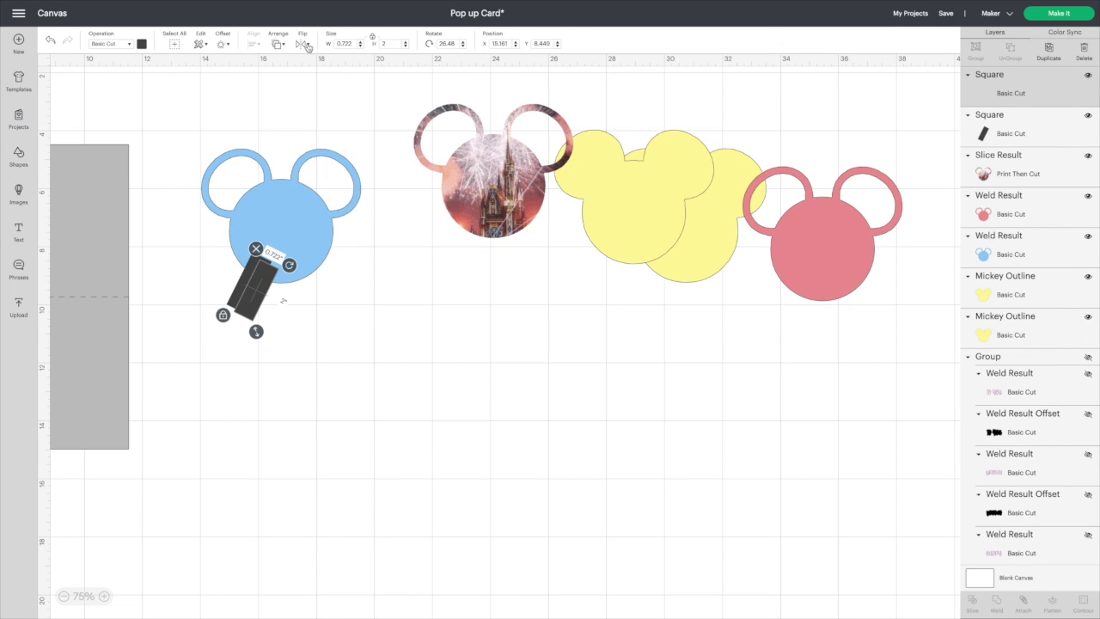
click(305, 44)
click(344, 55)
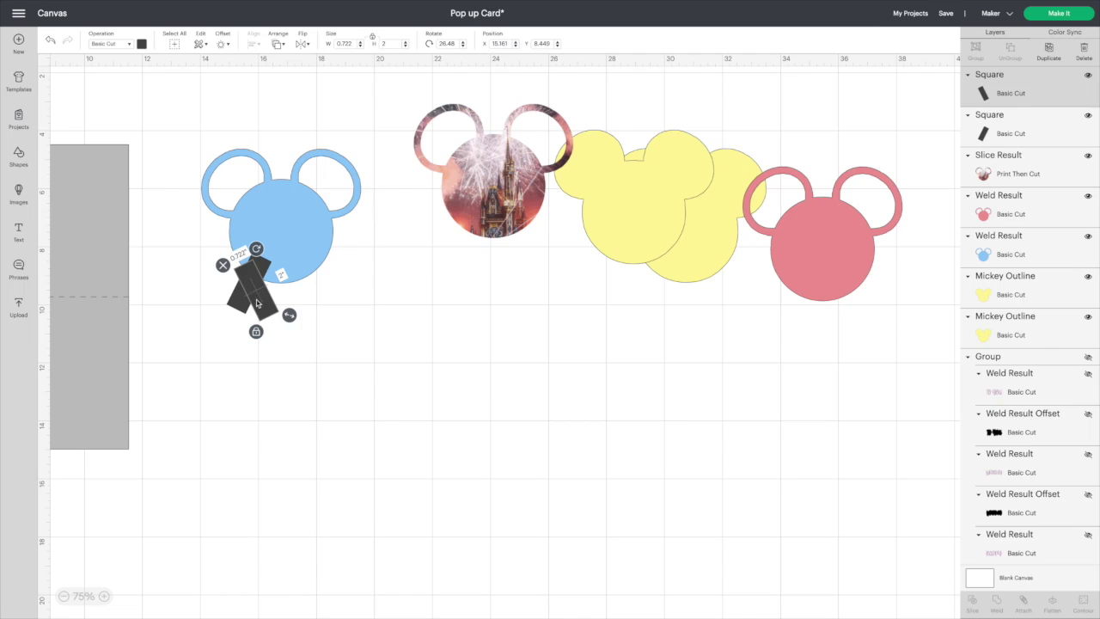
drag(275, 291, 312, 284)
Step: Align the bottoms of the two dark legs under the blue Mickey
click(263, 390)
drag(325, 353, 238, 299)
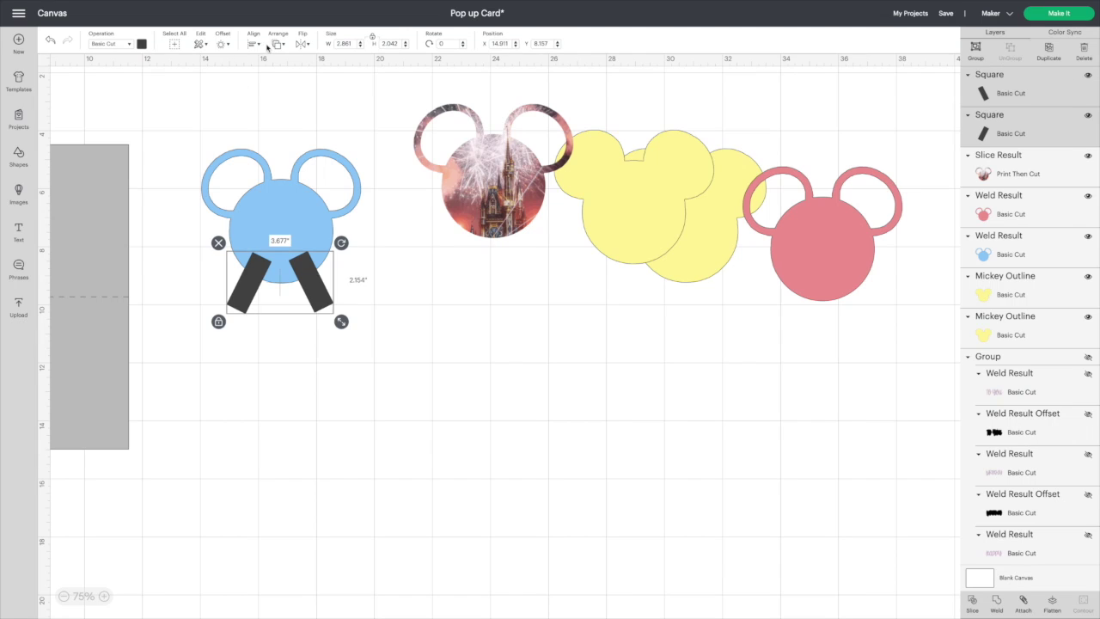
click(256, 45)
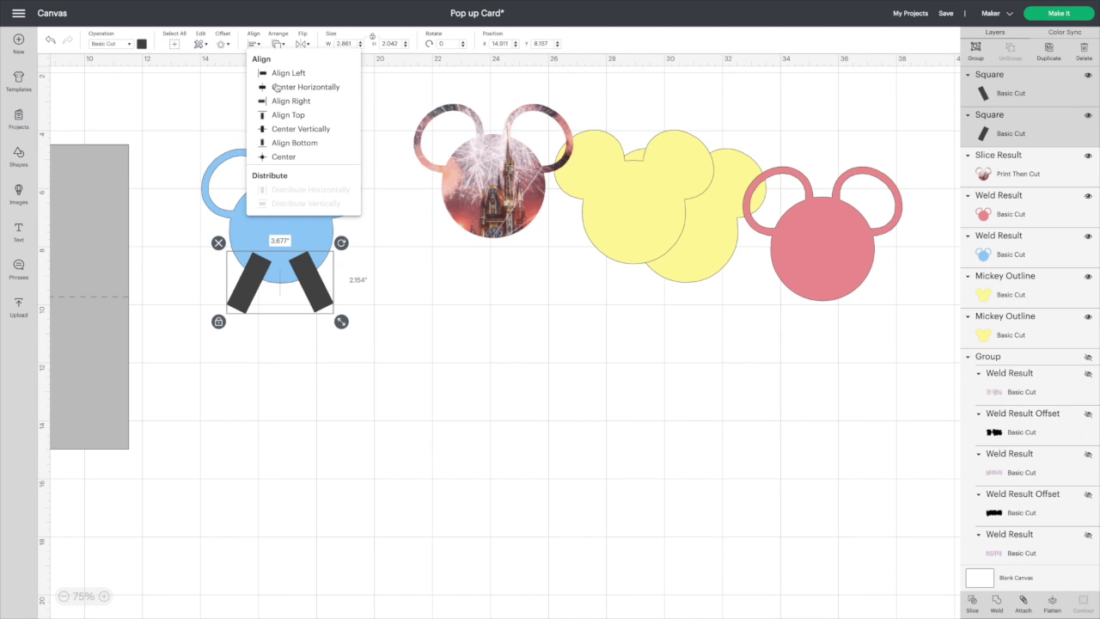
click(287, 147)
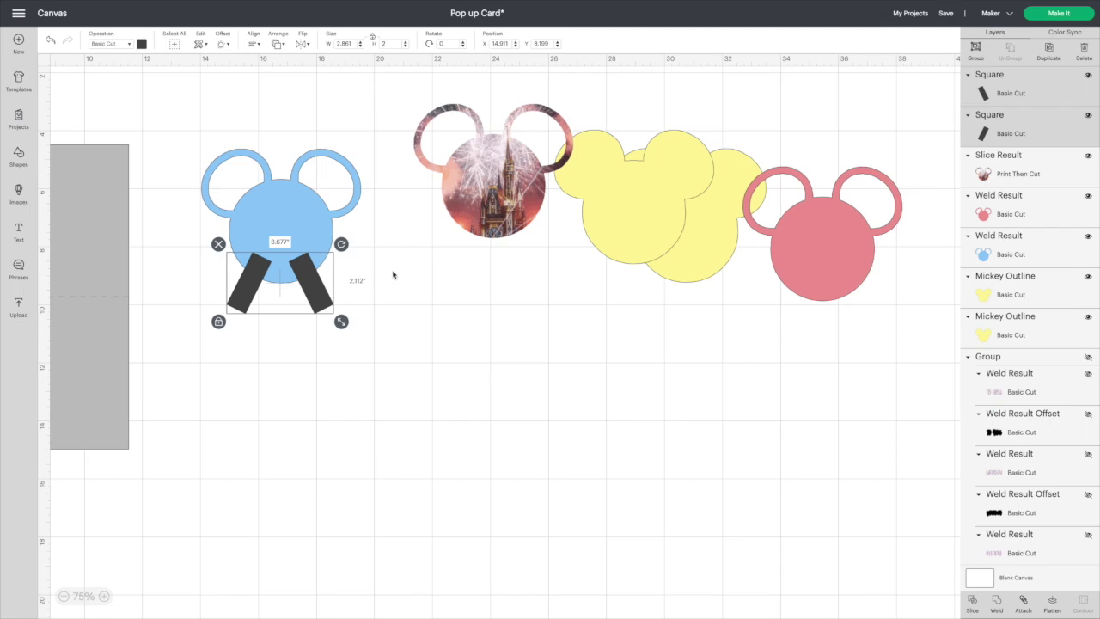
Step: Weld the two legs to the blue Mickey as one shape
drag(371, 171, 250, 280)
click(566, 401)
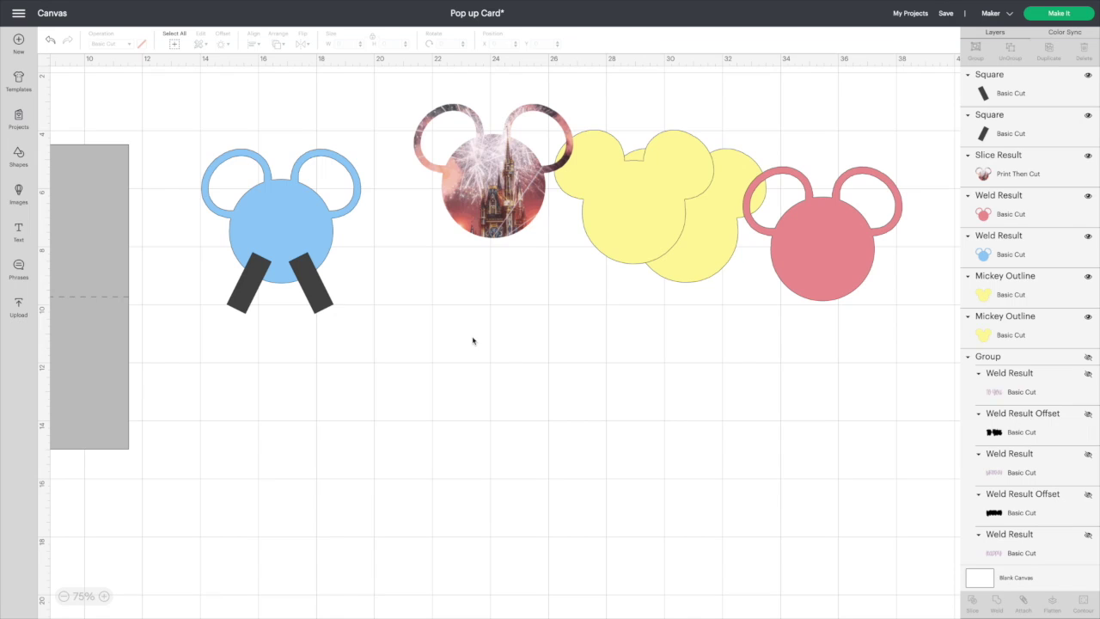
key(ctrl+y)
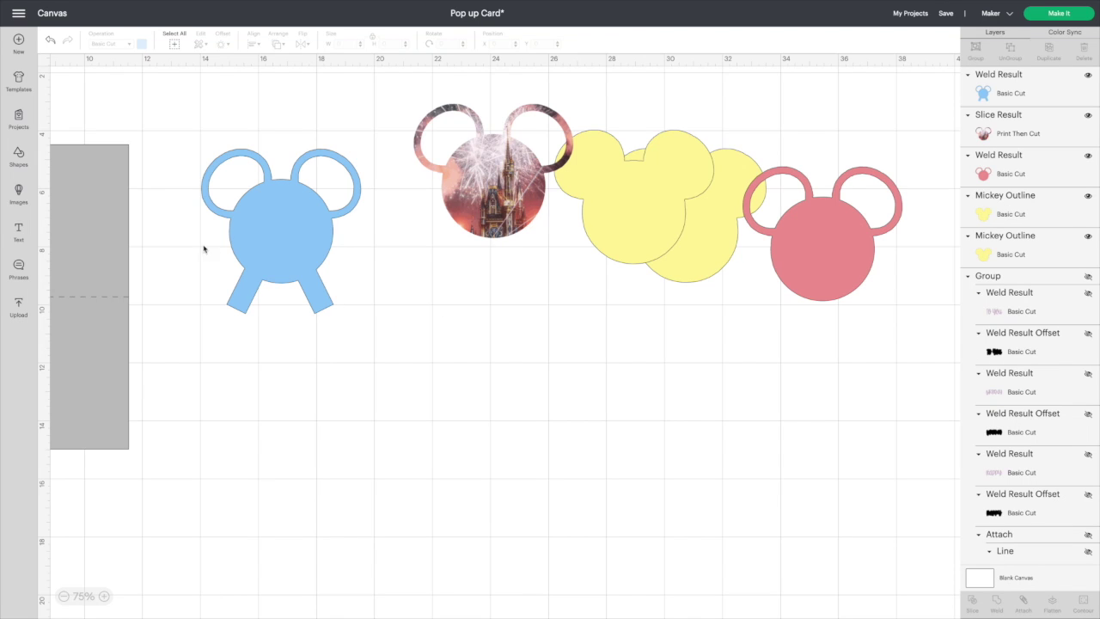
Step: Move the gray card base closer and position the legged Mickey on its upper half, with the legs crossing the fold line
click(118, 286)
drag(136, 455, 267, 486)
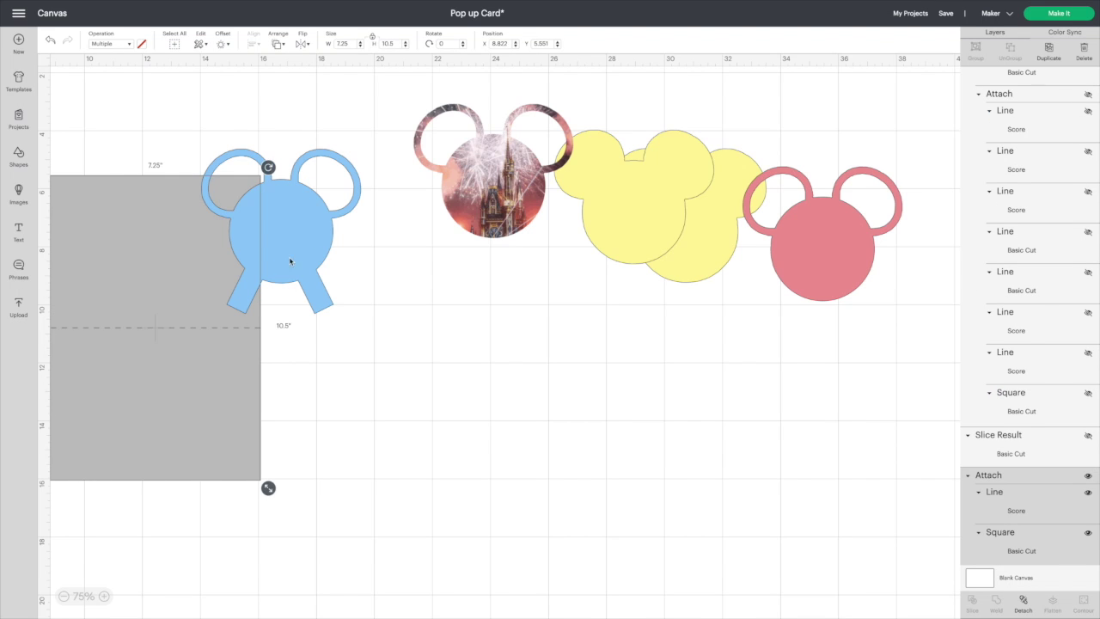
drag(299, 258, 180, 285)
click(324, 301)
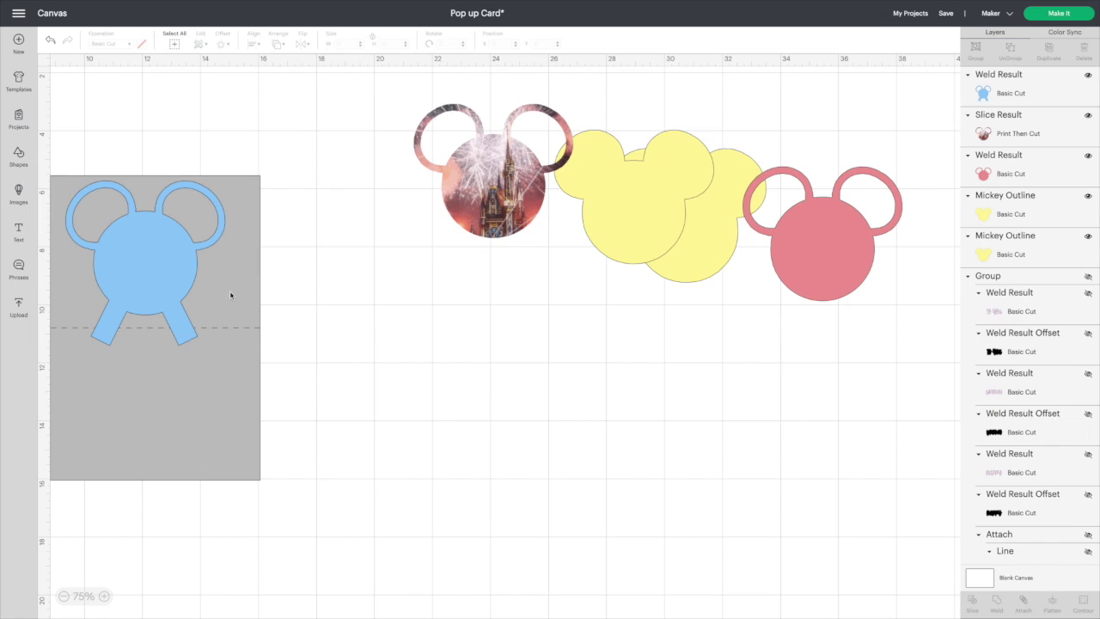
click(177, 282)
drag(180, 279, 178, 280)
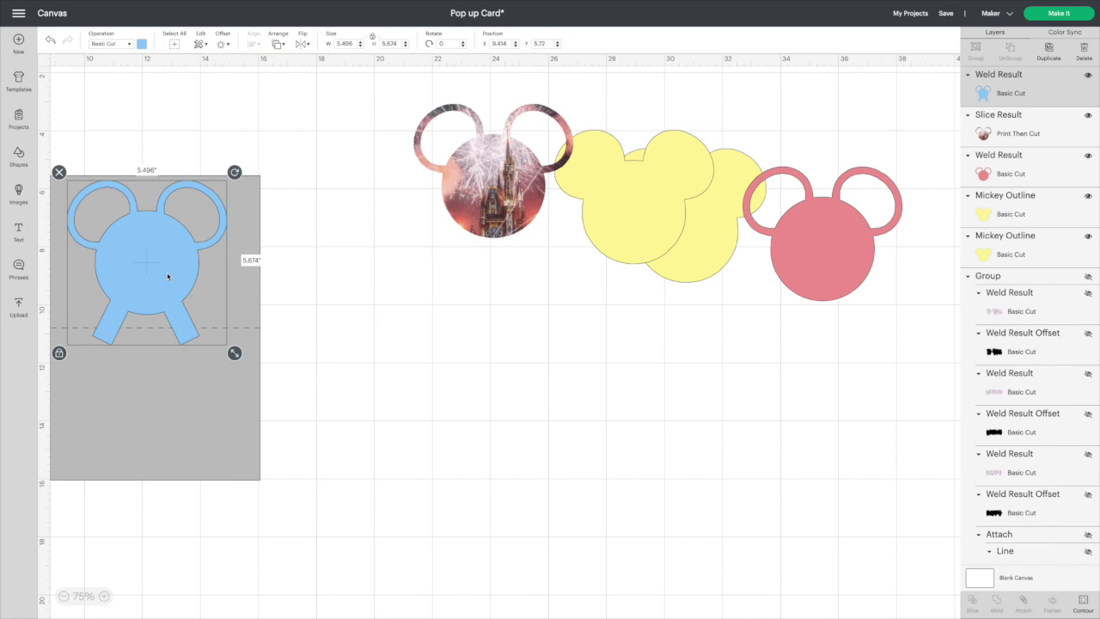
click(332, 308)
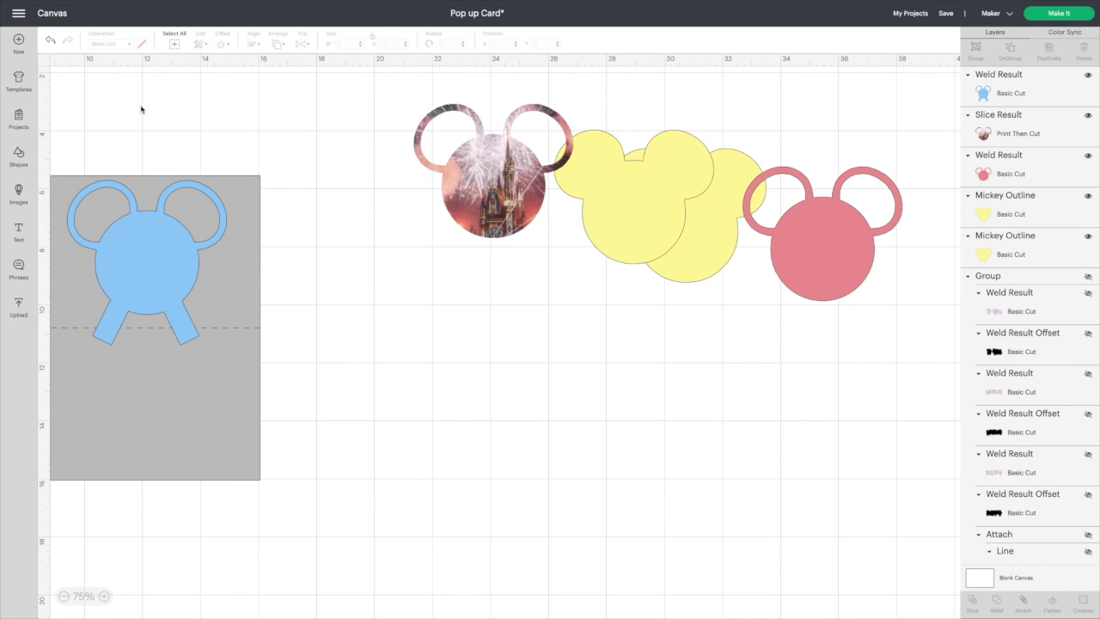
Step: Insert a score line, rotate it 90 degrees and set its length to 4 inches
click(18, 156)
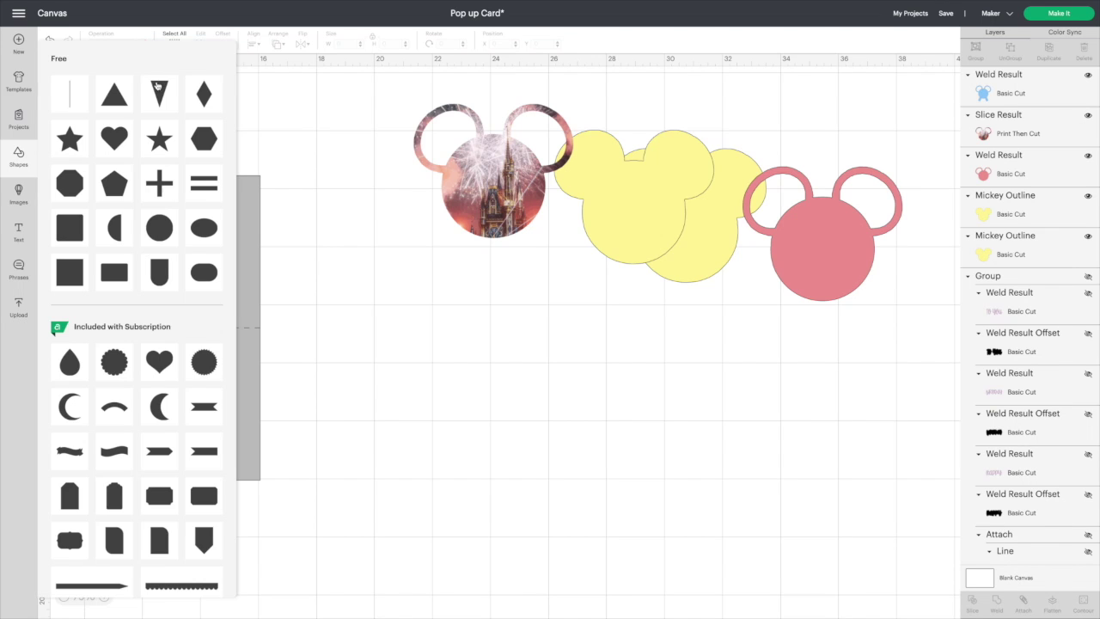
click(427, 33)
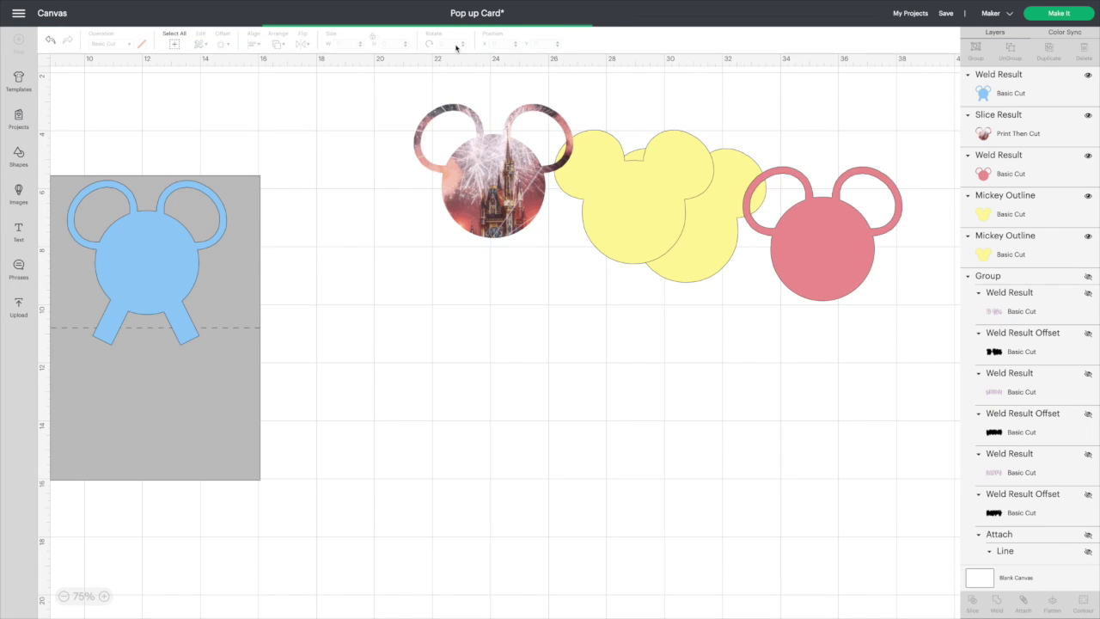
key(Tab)
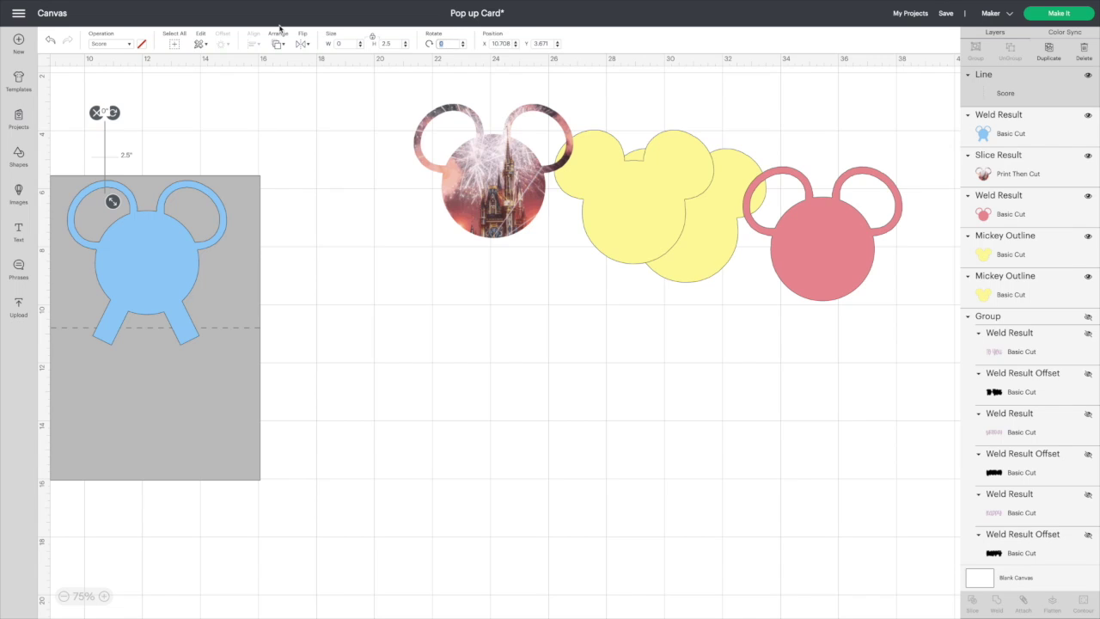
text(90)
key(Return)
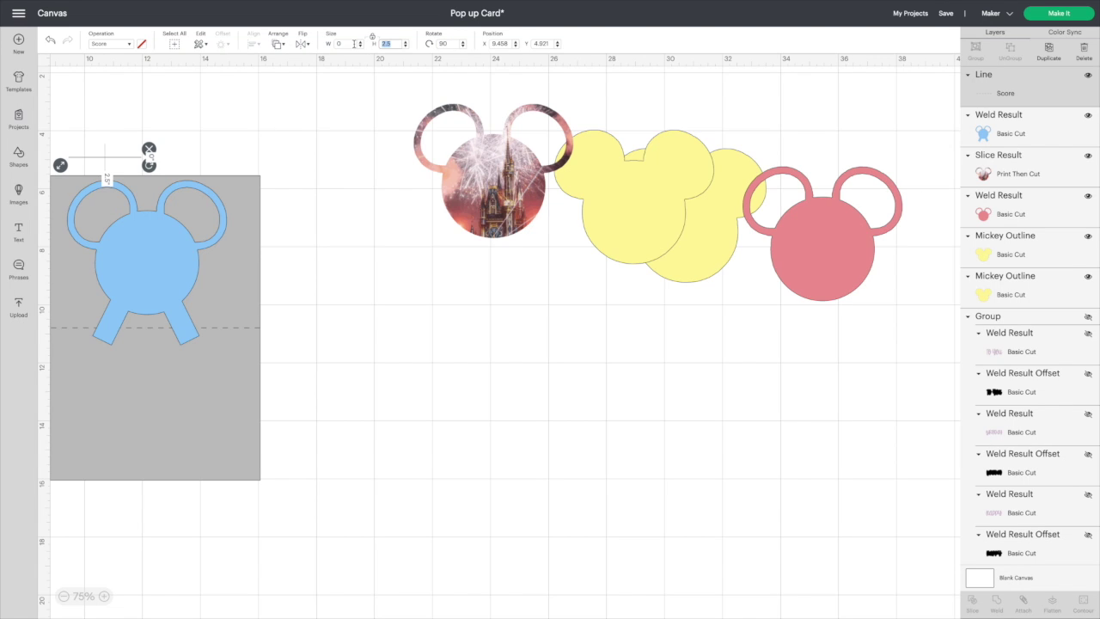
key(Return)
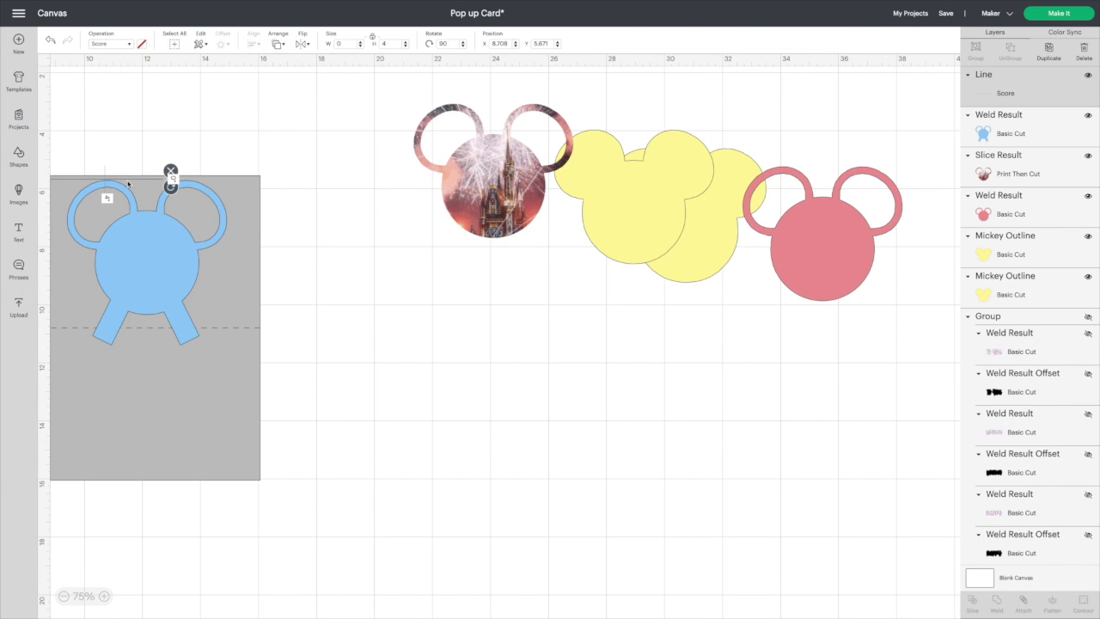
Step: Position the 4-inch score line across both legs of the blue Mickey, just above the card base's fold line
drag(135, 182, 137, 184)
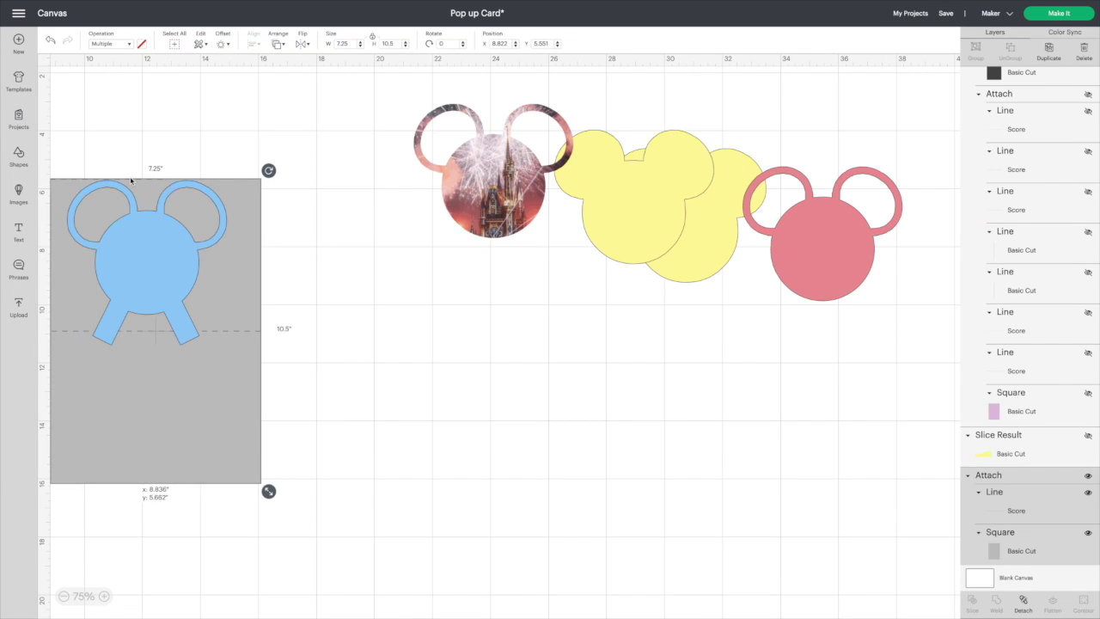
drag(130, 181, 176, 325)
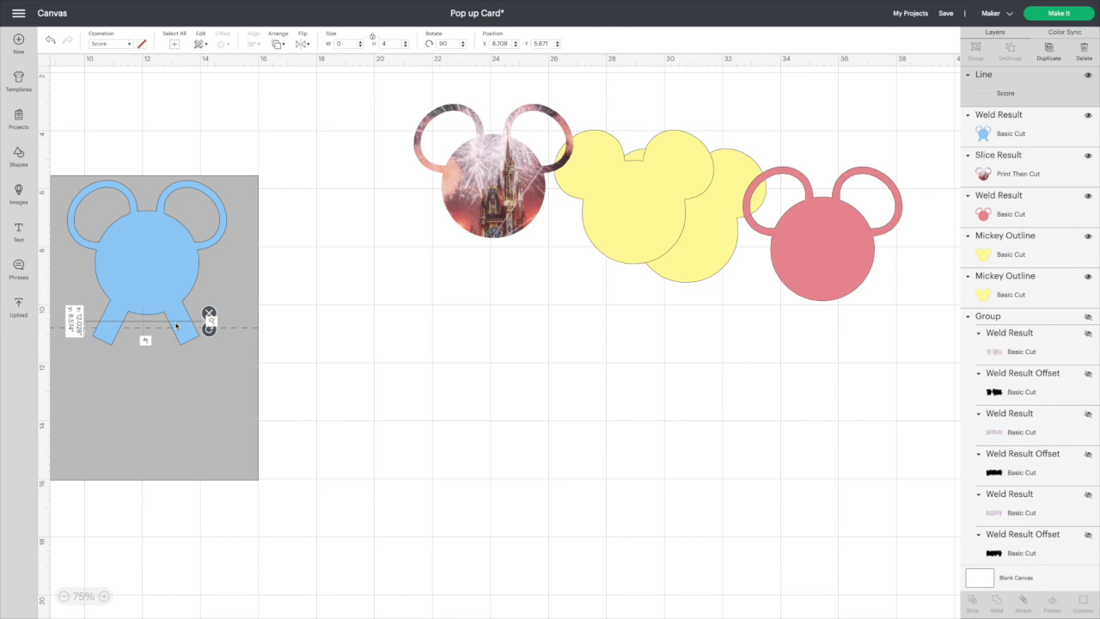
click(514, 353)
Step: Move the gray card base away from the legged blue Mickey into the open canvas area below the castle-photo Mickey
drag(232, 442, 655, 482)
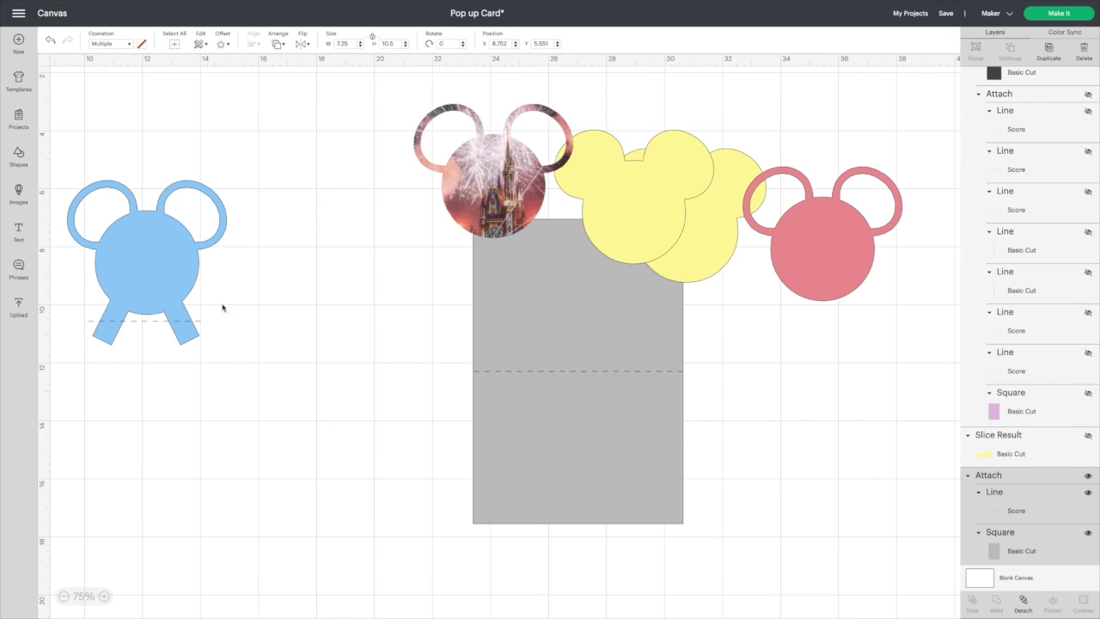
drag(222, 308, 115, 375)
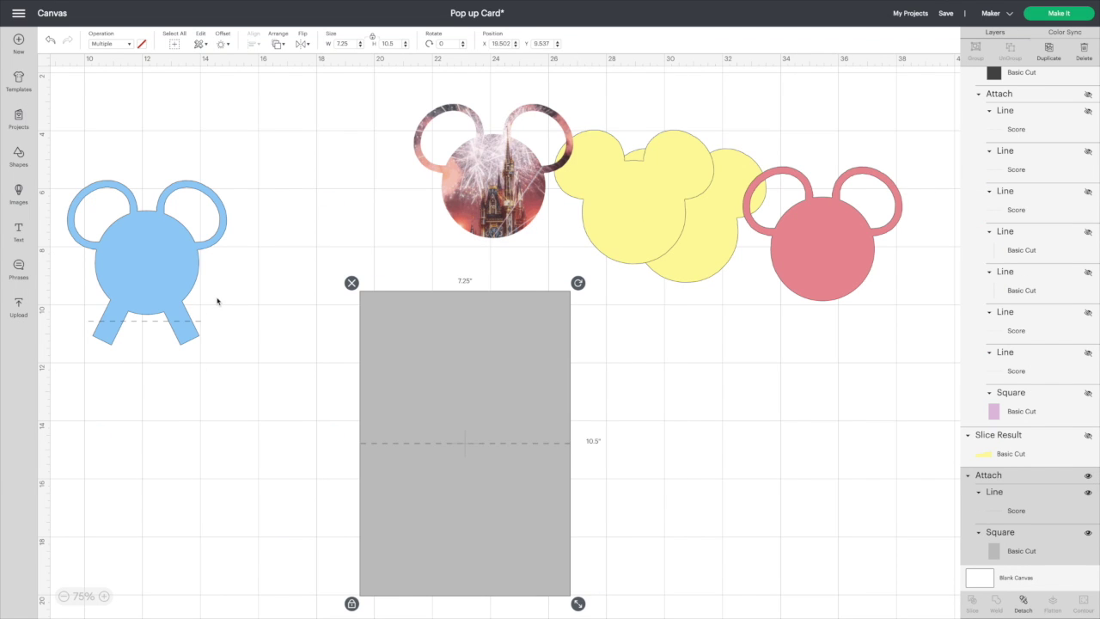
mouse_move(223, 297)
mouse_down()
mouse_move(158, 353)
mouse_move(219, 292)
mouse_up()
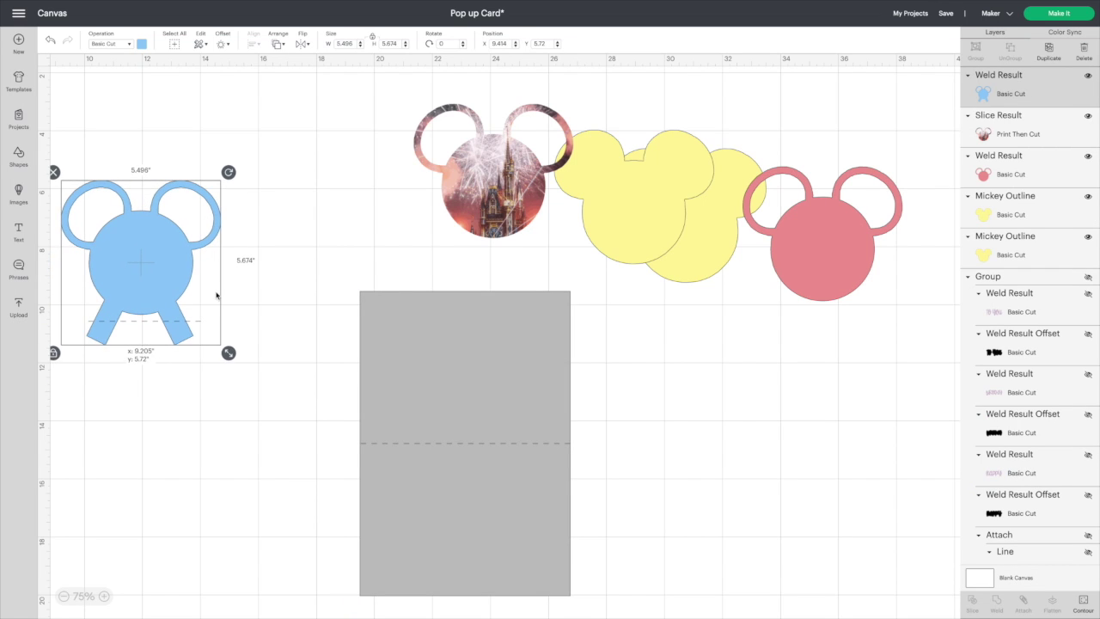
drag(457, 384, 340, 395)
key(ctrl+z)
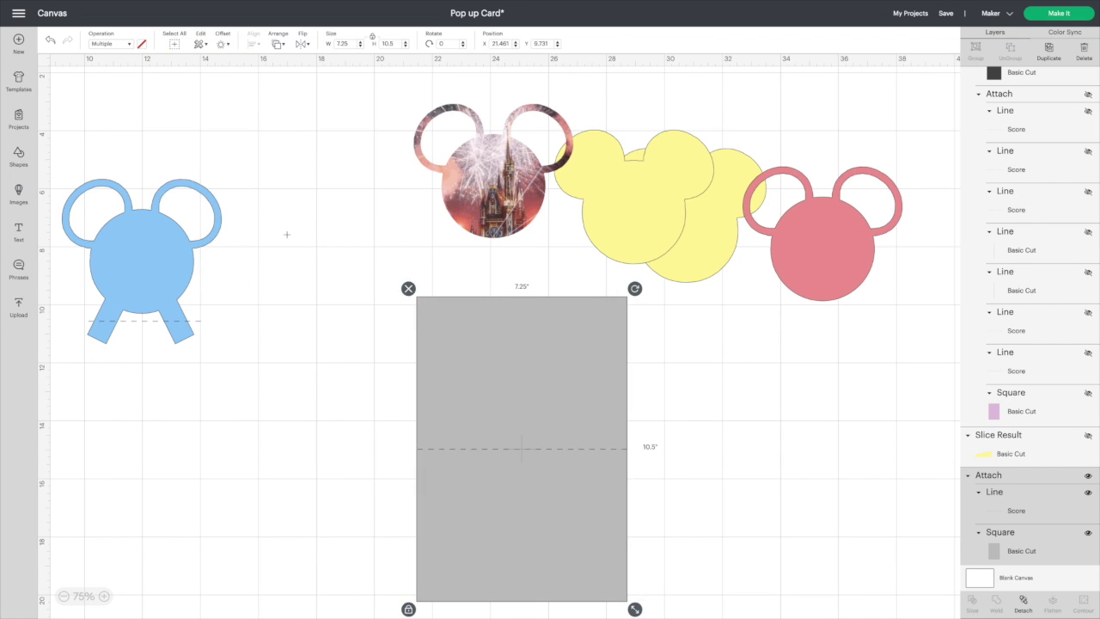
Step: Attach the score line to the legged blue Mickey and duplicate the attached shape
drag(290, 232, 160, 351)
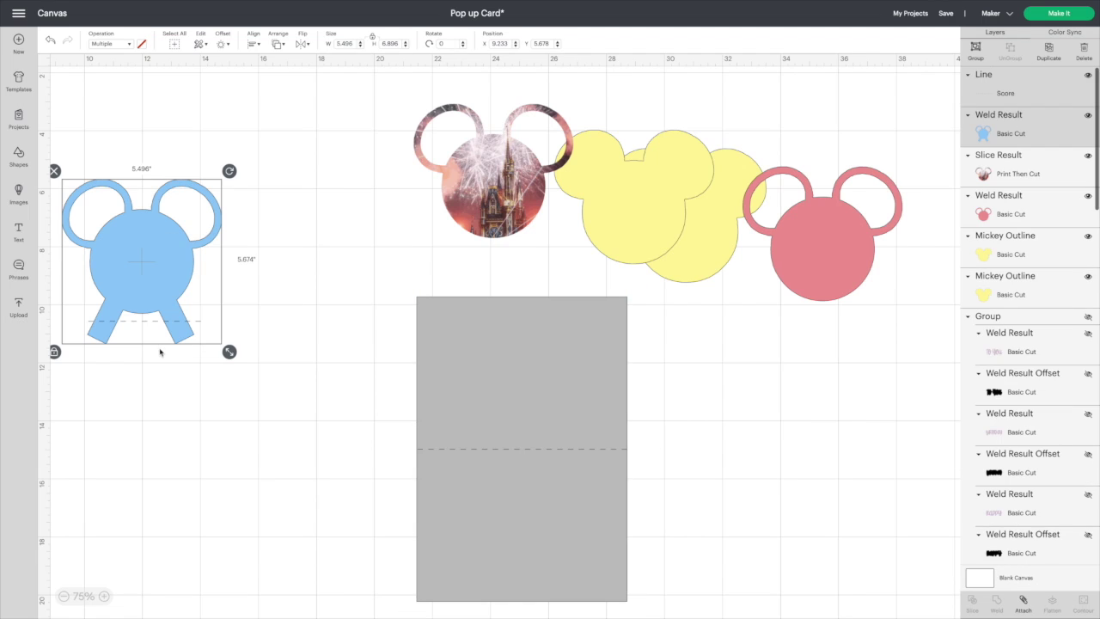
click(1021, 603)
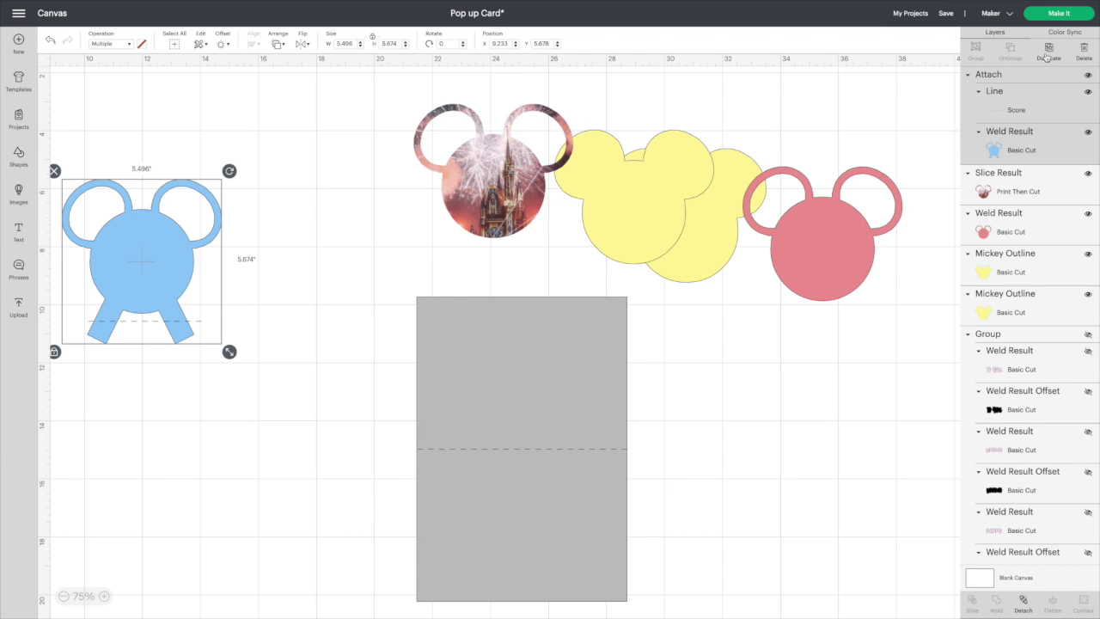
click(1046, 56)
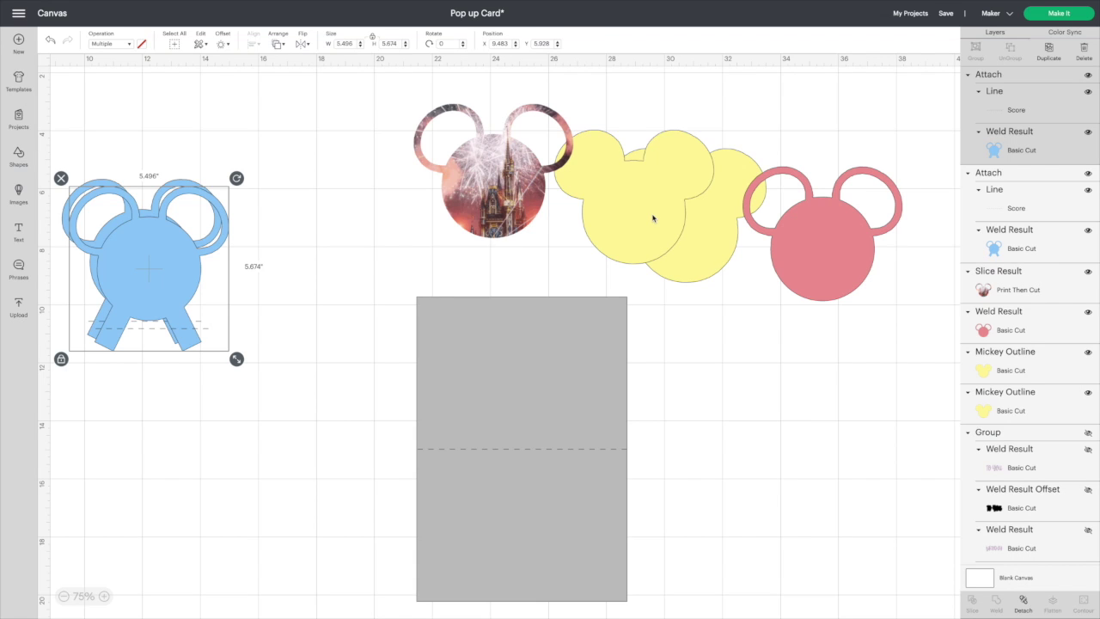
Step: Bring the pink Mickey over between the blue and yellow shapes, next to the castle-photo Mickey
drag(478, 203, 421, 220)
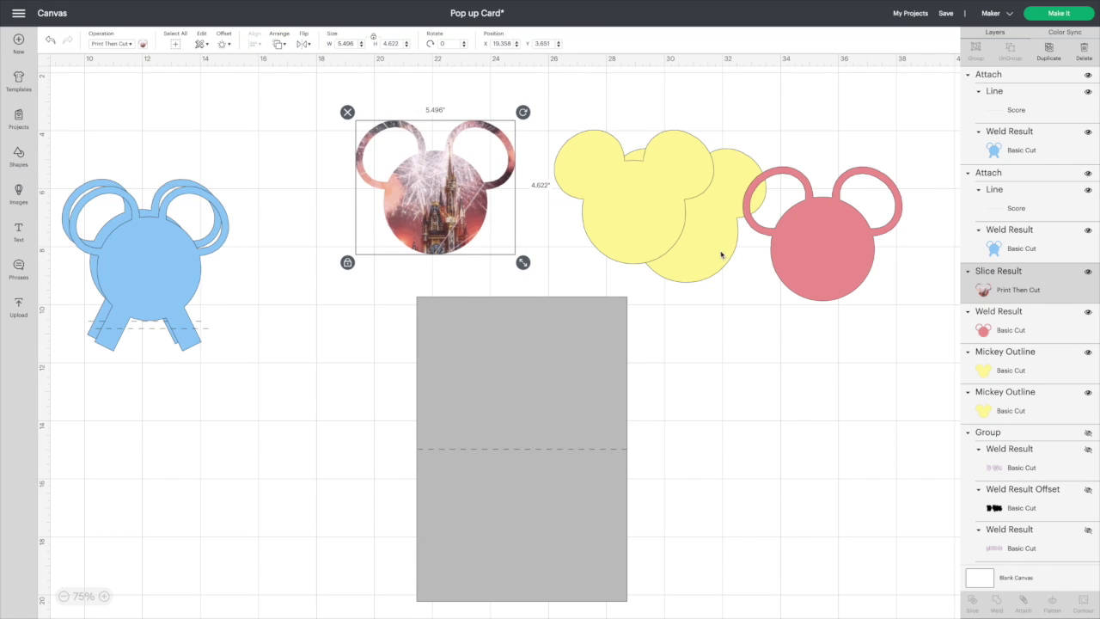
drag(805, 259, 371, 210)
drag(437, 209, 479, 201)
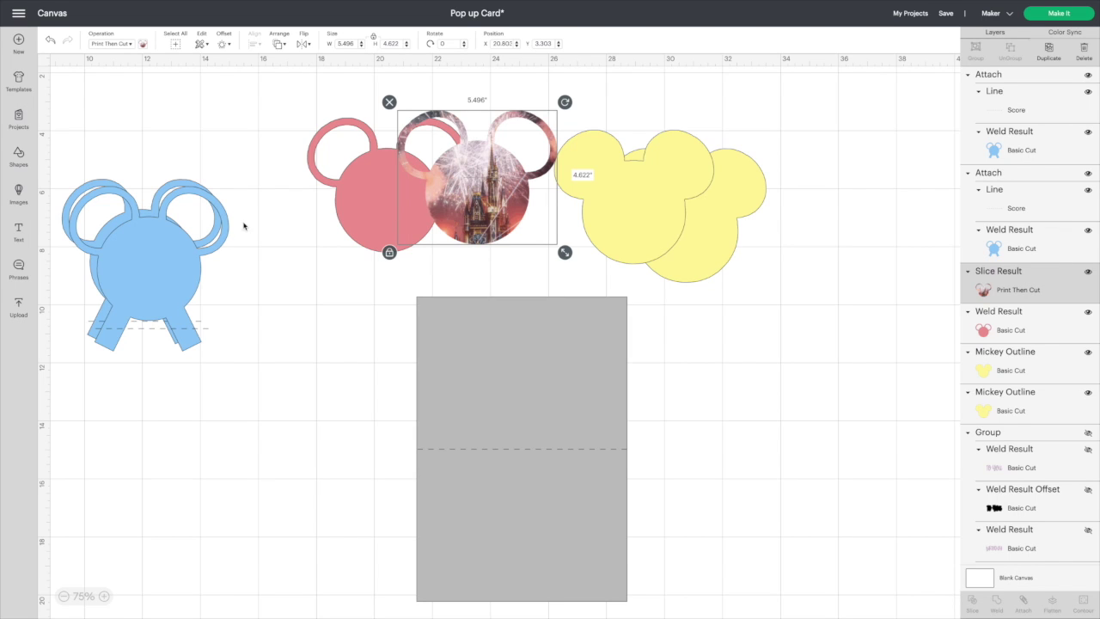
Step: Place the duplicate legged Mickey beside the original, and shift the card base and castle-photo Mickey clear of their neighbouring shapes
click(123, 268)
drag(124, 268, 286, 330)
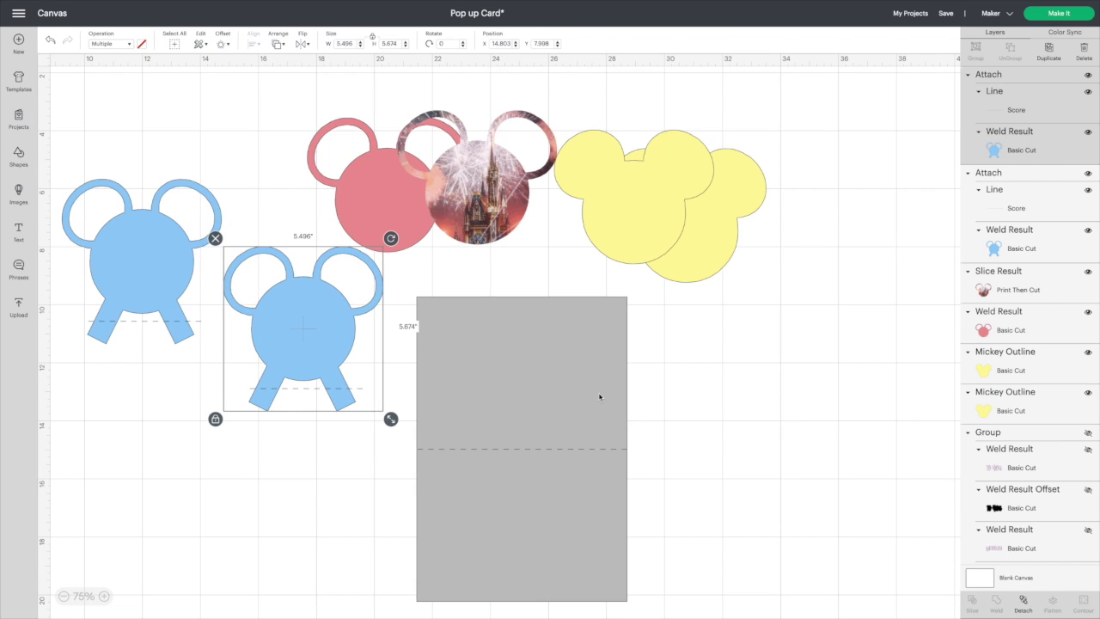
drag(600, 396, 657, 388)
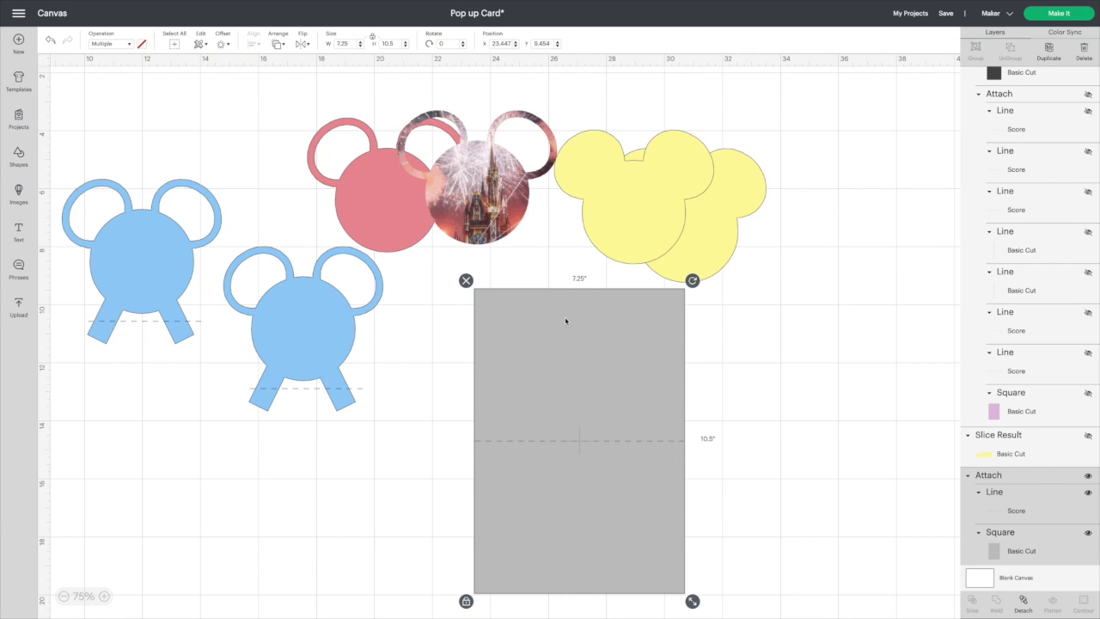
drag(500, 194, 542, 176)
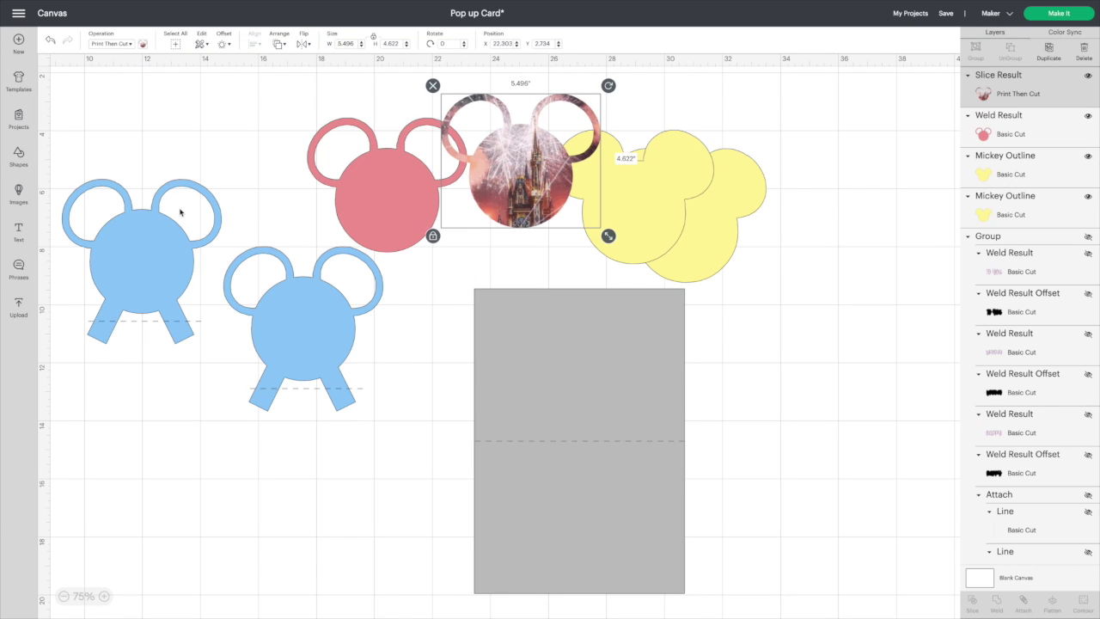